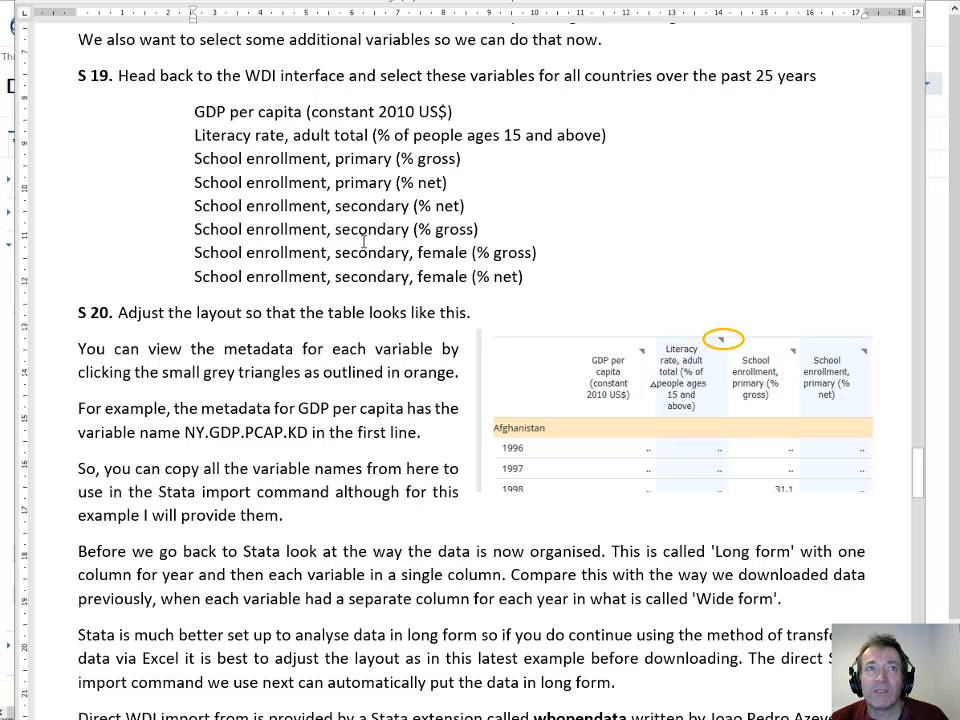
Switch to the DataBank page, filter the series to aggregate indicators in US$ at constant 2010 prices, and select GDP (constant 2010 US$).
key("alt+Tab")
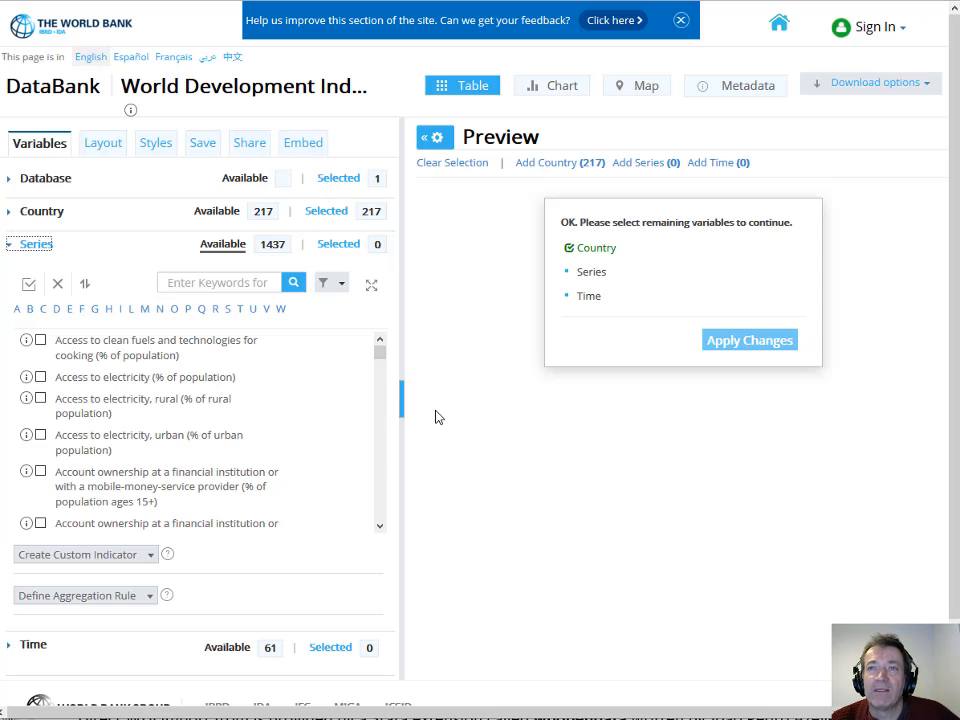
left_click(324, 286)
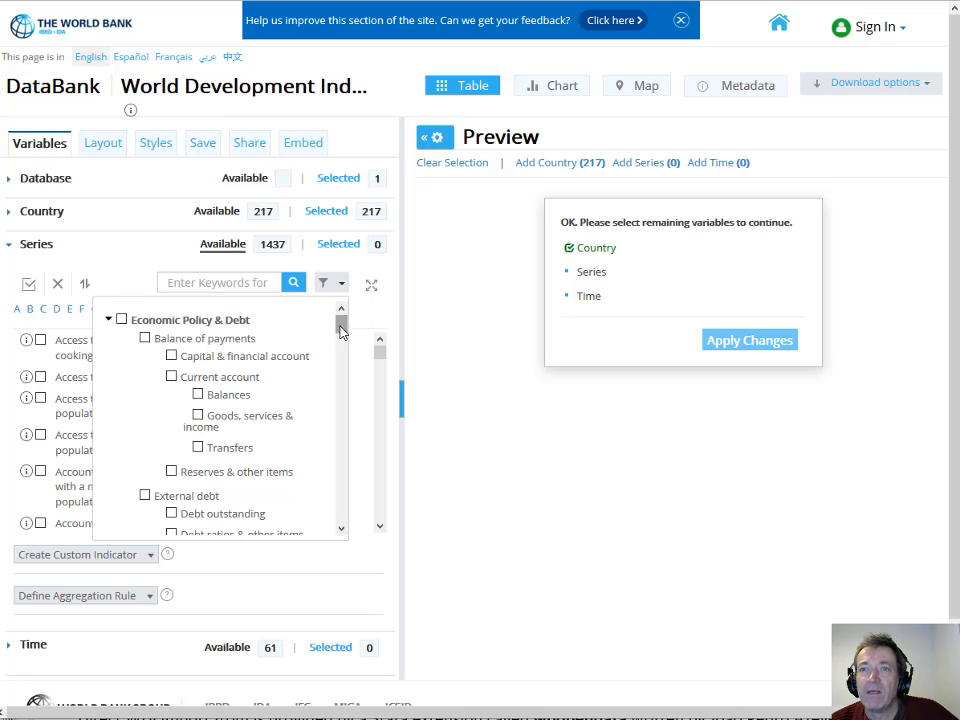
left_click_drag(339, 328, 343, 371)
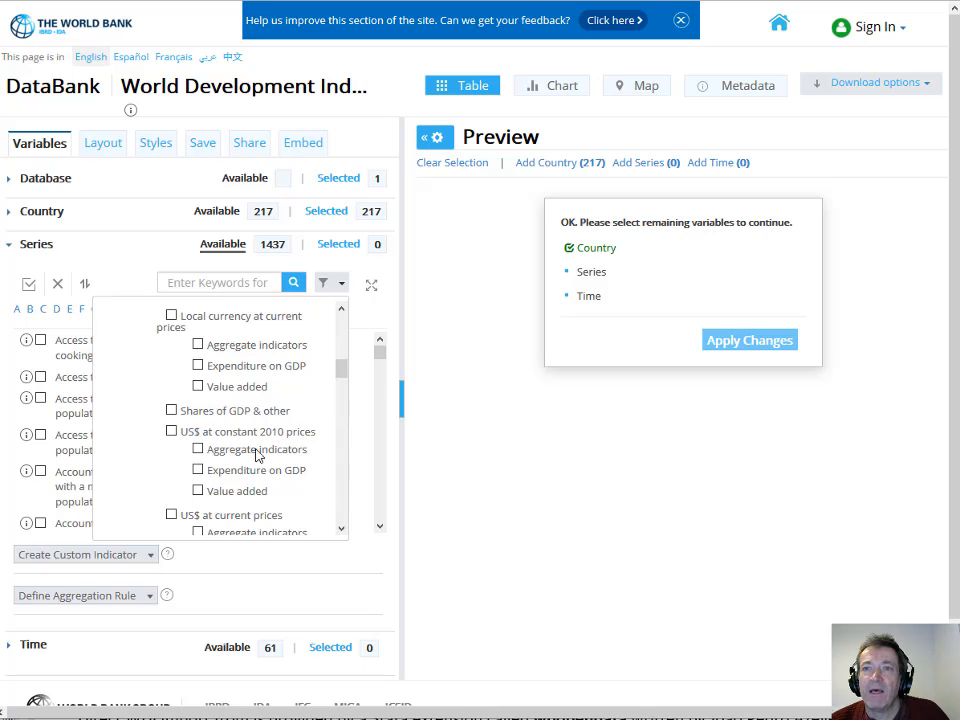
left_click(198, 450)
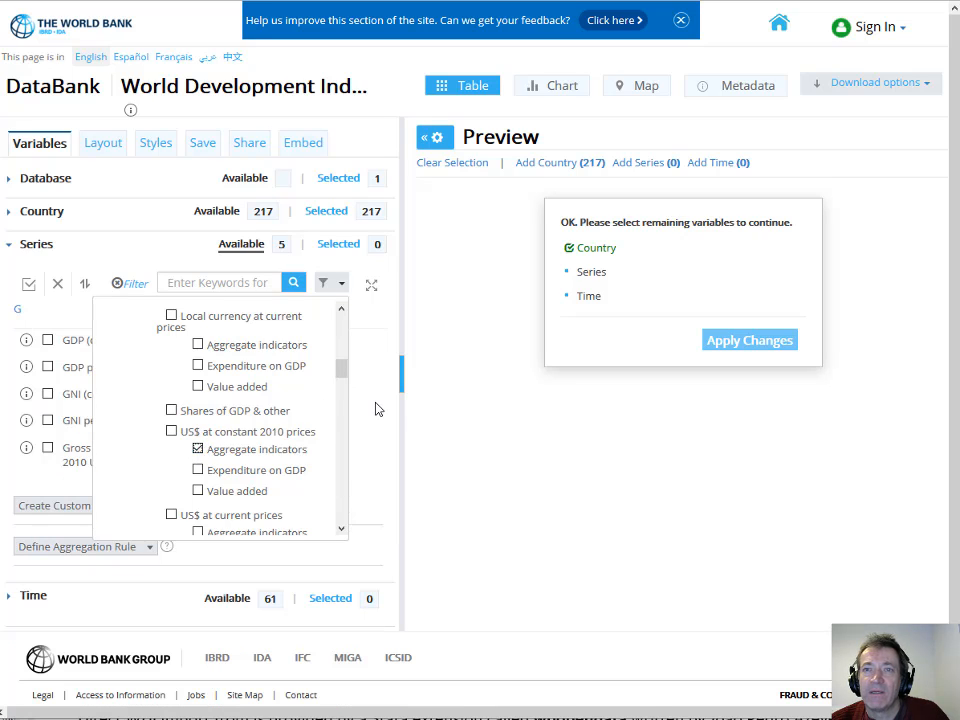
left_click(377, 407)
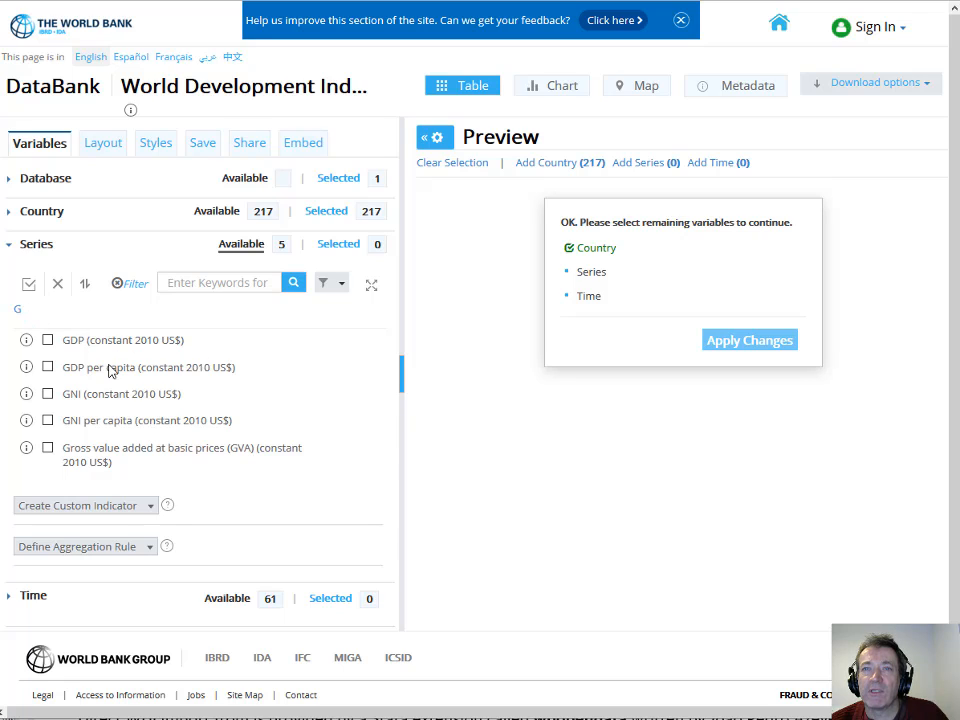
left_click(47, 340)
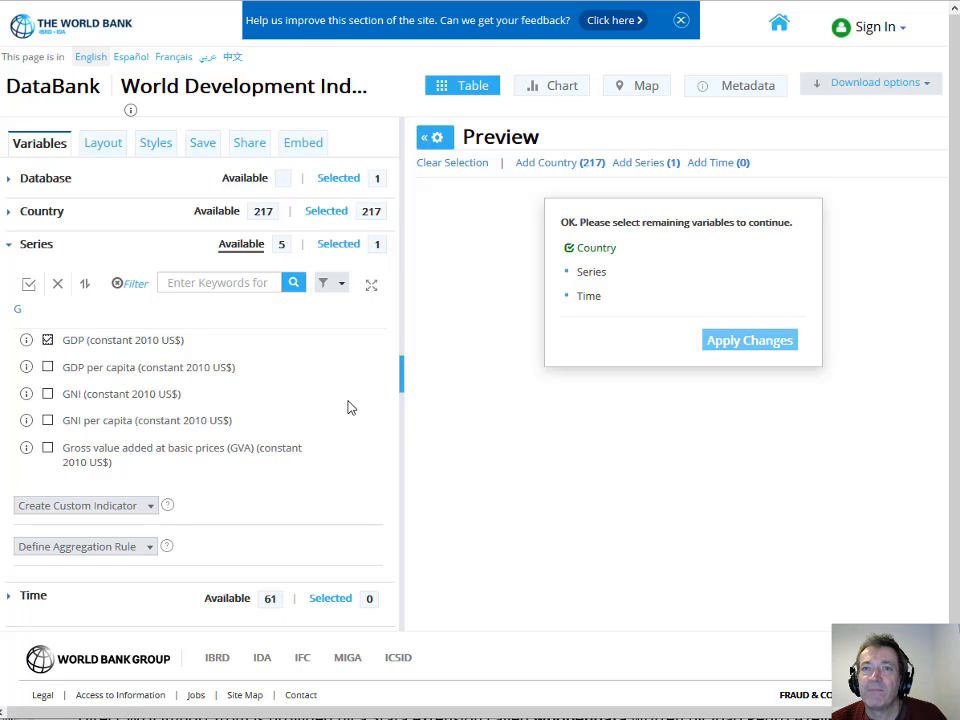
Check the variable list in the instructions document and replace the DataBank series filter with Education Outcomes.
key("alt+Tab")
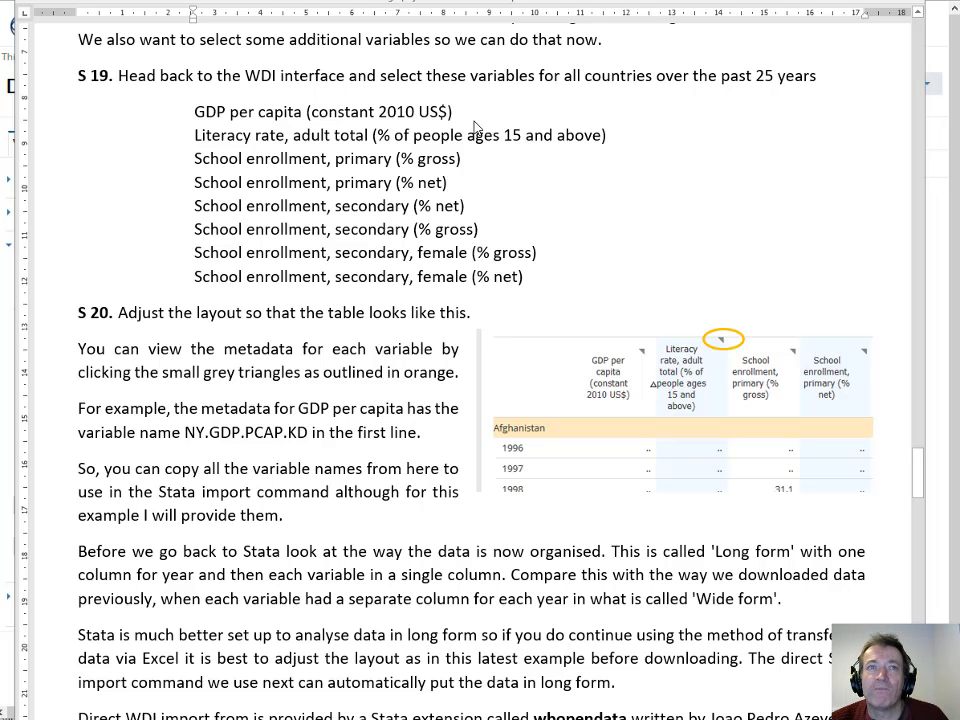
key("alt+Tab")
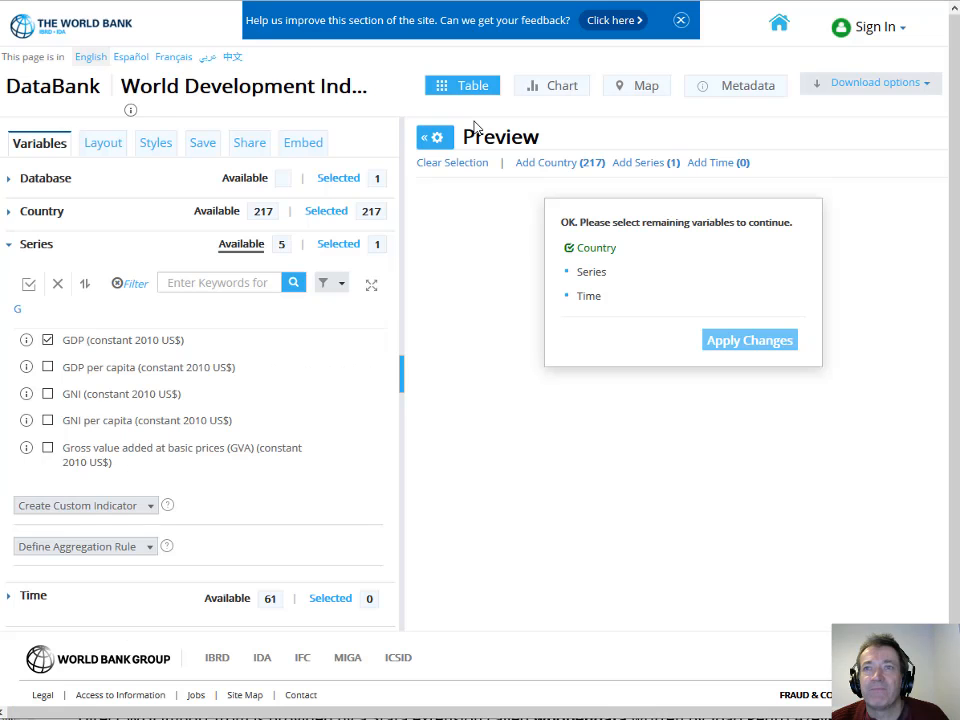
left_click(321, 285)
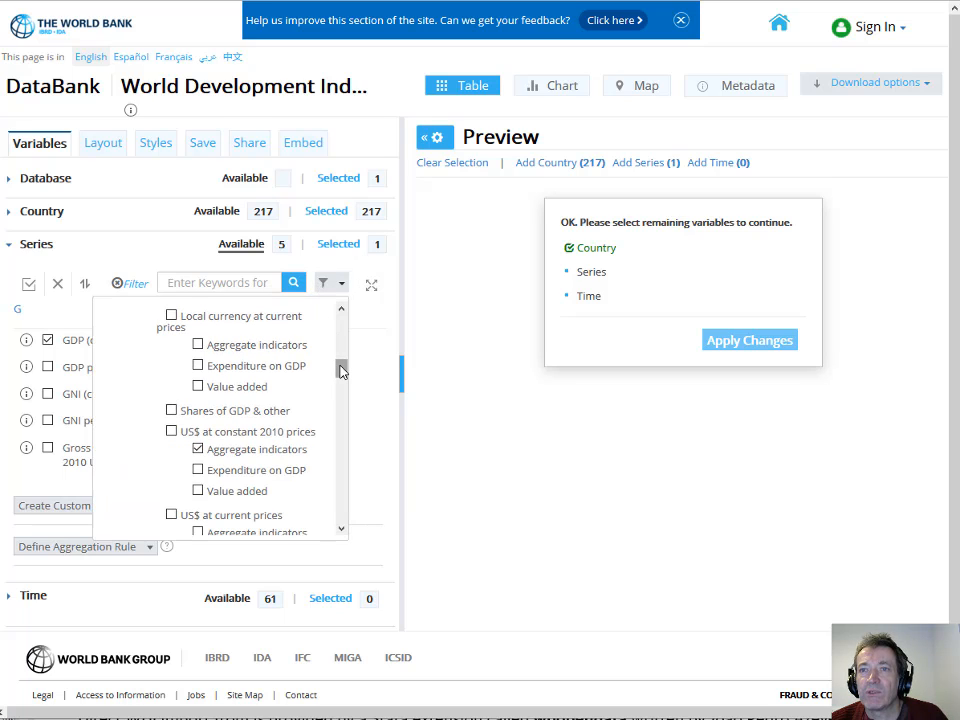
left_click(198, 450)
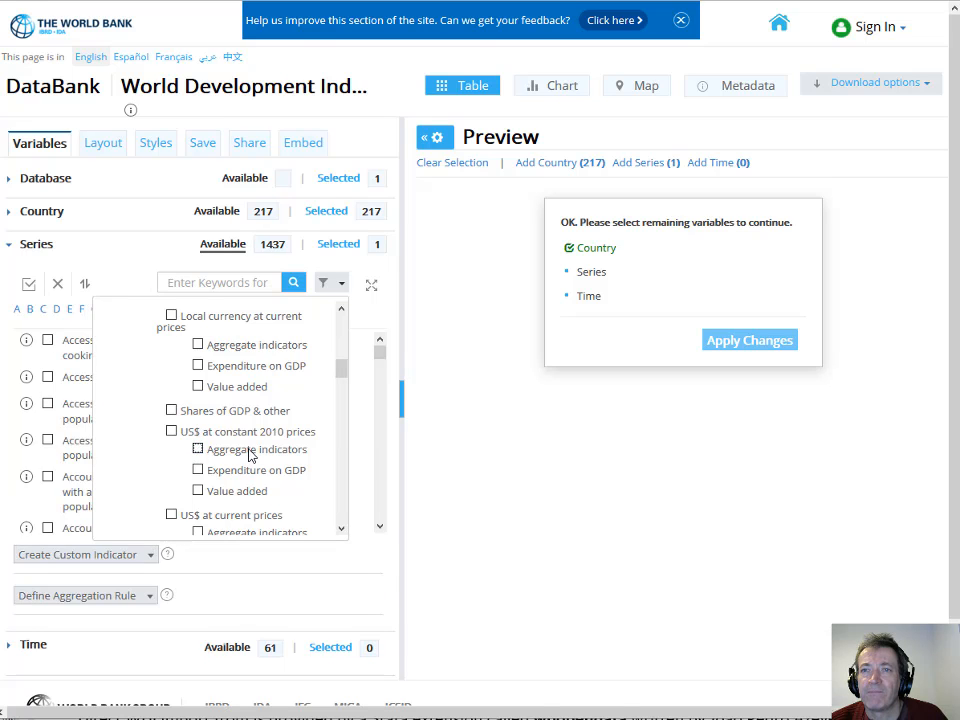
scroll(250, 455, "down", 2)
scroll(250, 455, "down", 10)
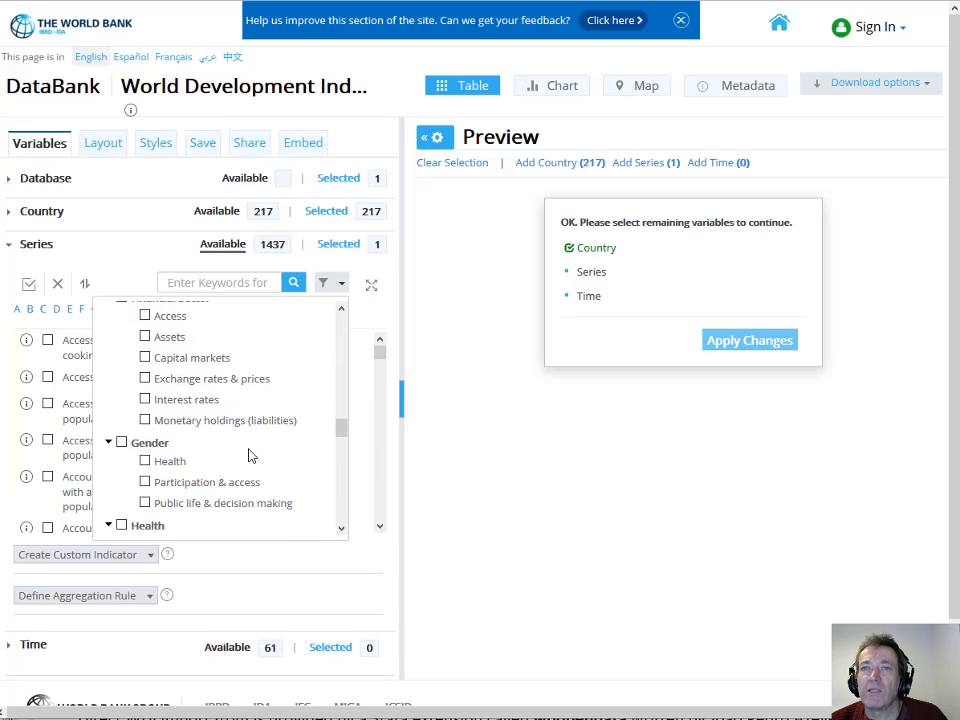
scroll(250, 455, "down", 6)
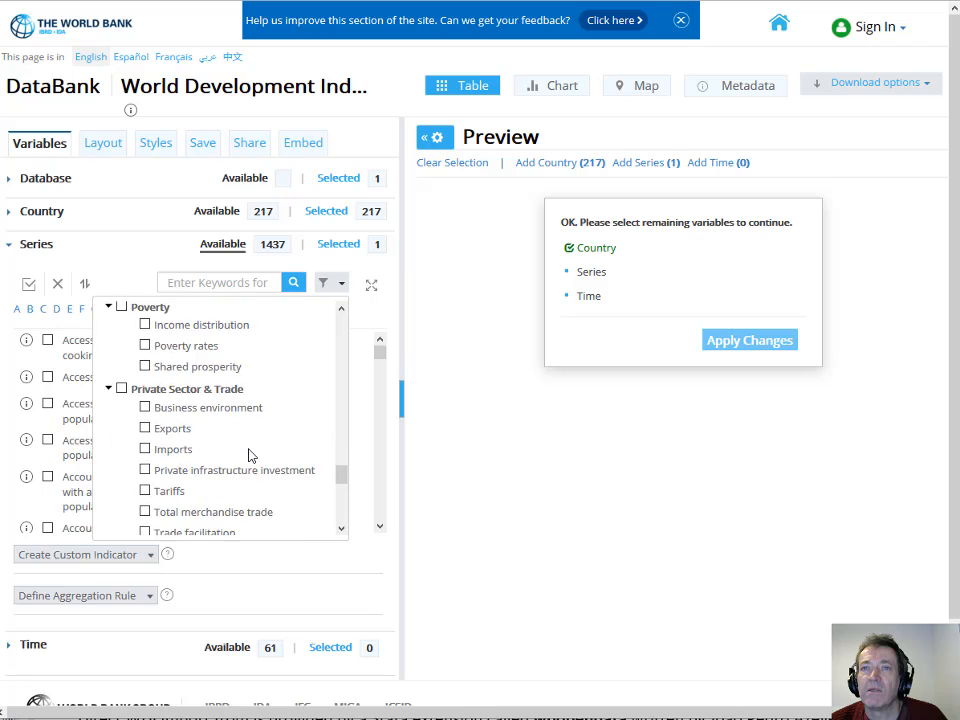
scroll(250, 455, "up", 3)
scroll(250, 455, "up", 10)
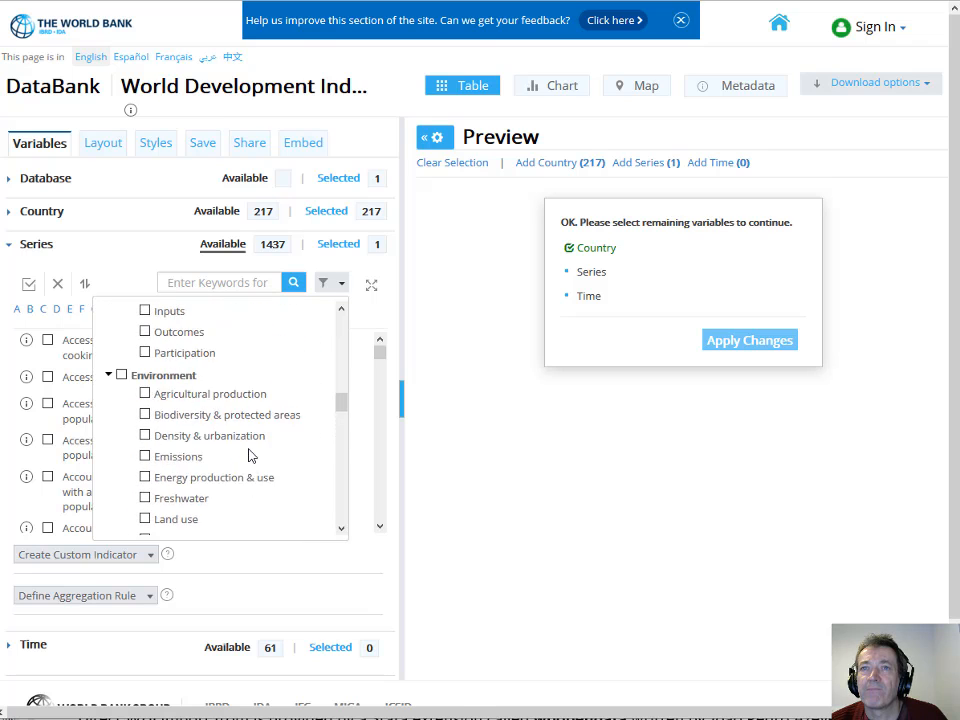
scroll(249, 454, "down", 3)
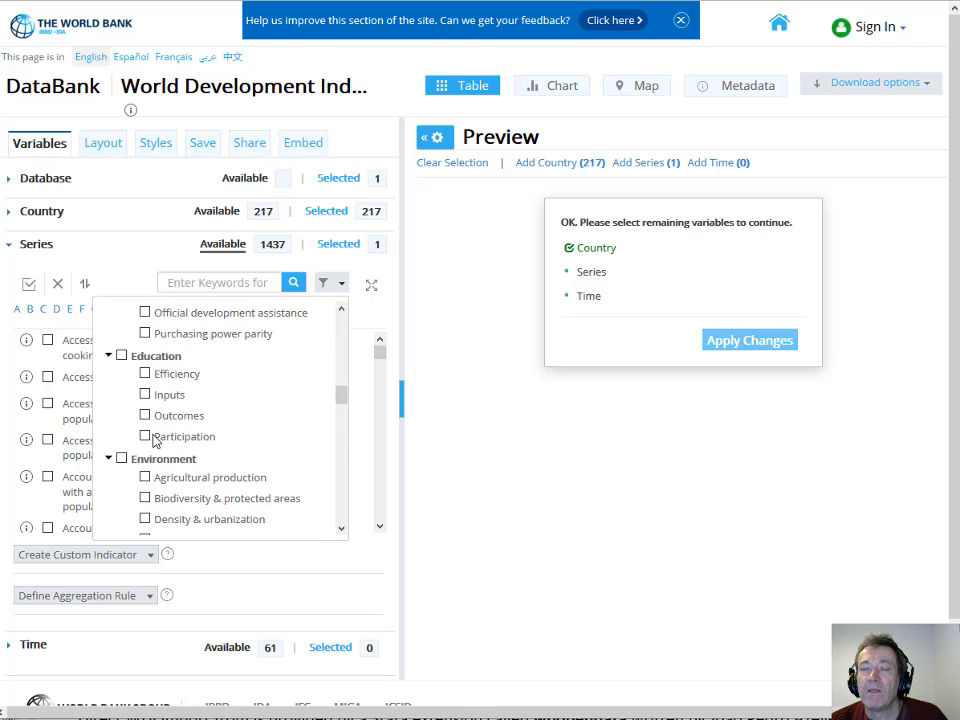
left_click(145, 415)
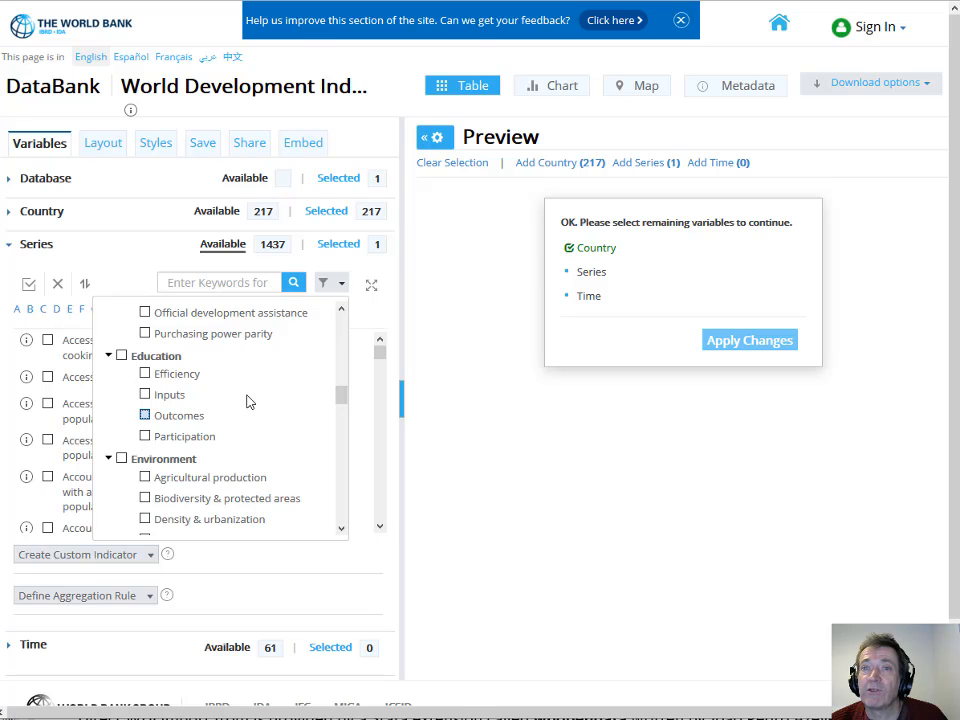
left_click(366, 386)
Select the series Literacy rate, adult total (% of people ages 15 and above).
scroll(330, 429, "down", 5)
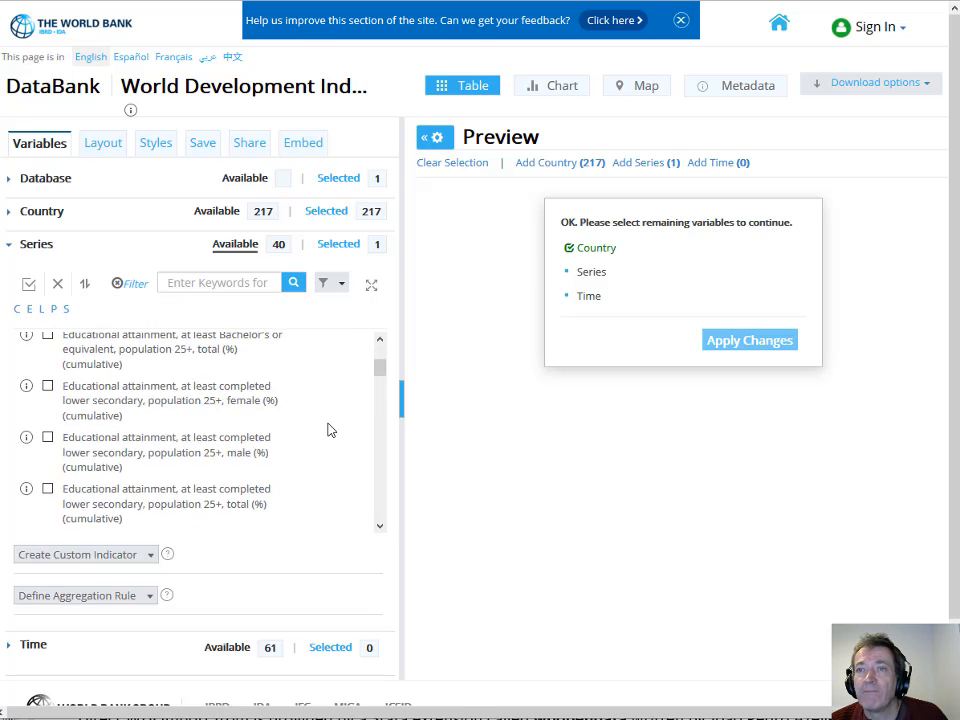
left_click_drag(377, 396, 377, 426)
scroll(348, 427, "down", 10)
scroll(348, 427, "up", 4)
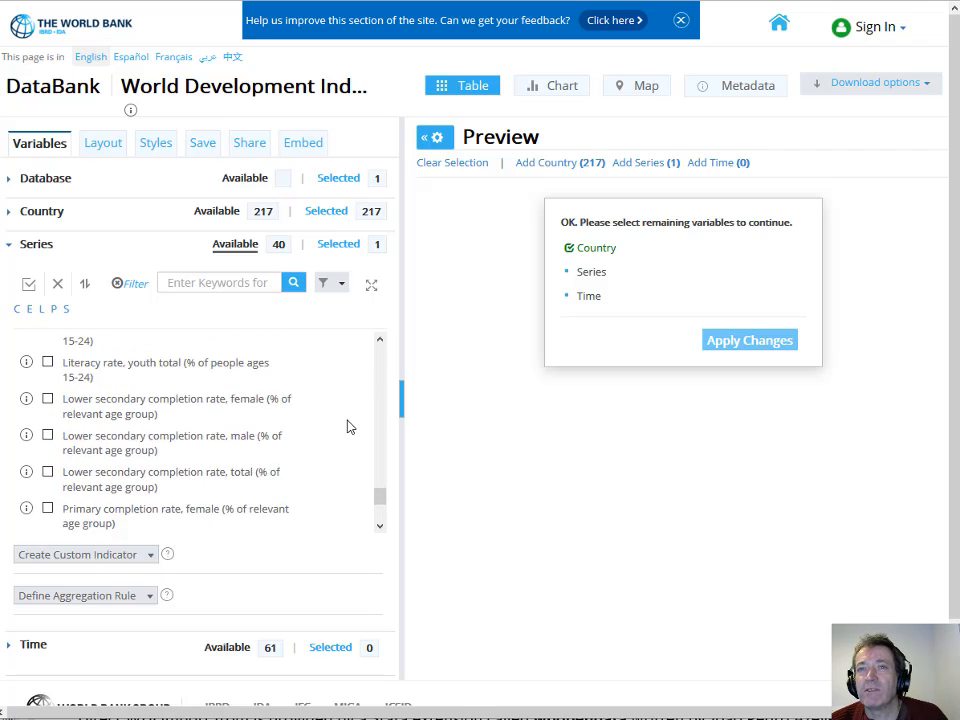
scroll(348, 427, "down", 2)
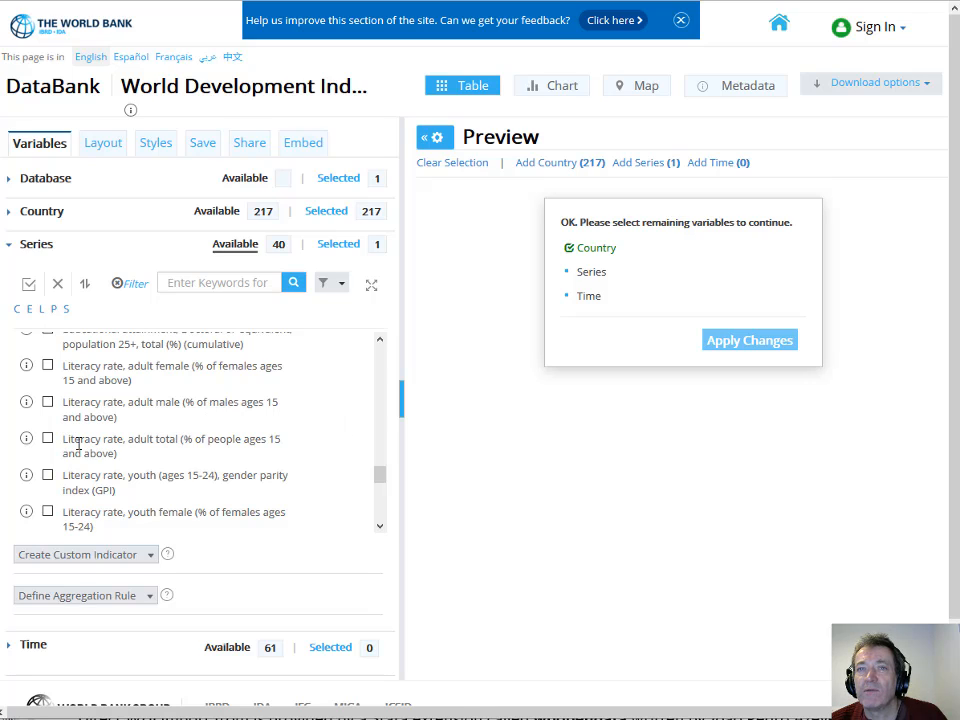
left_click(48, 440)
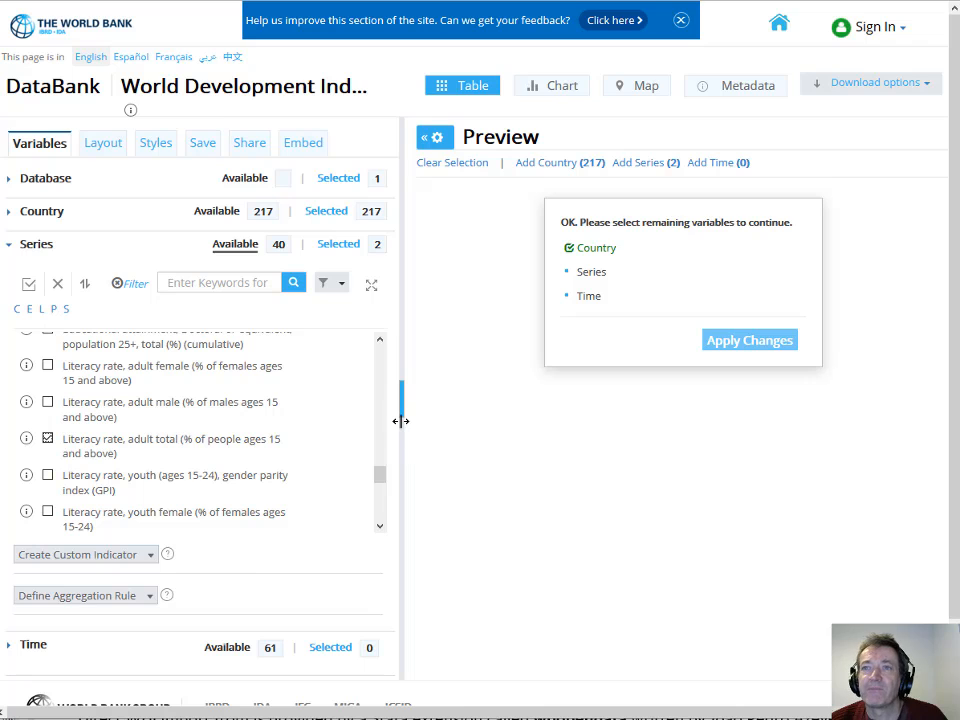
Recheck the variable list in the instructions document and limit the DataBank series filter to Education Participation only.
key("alt+Tab")
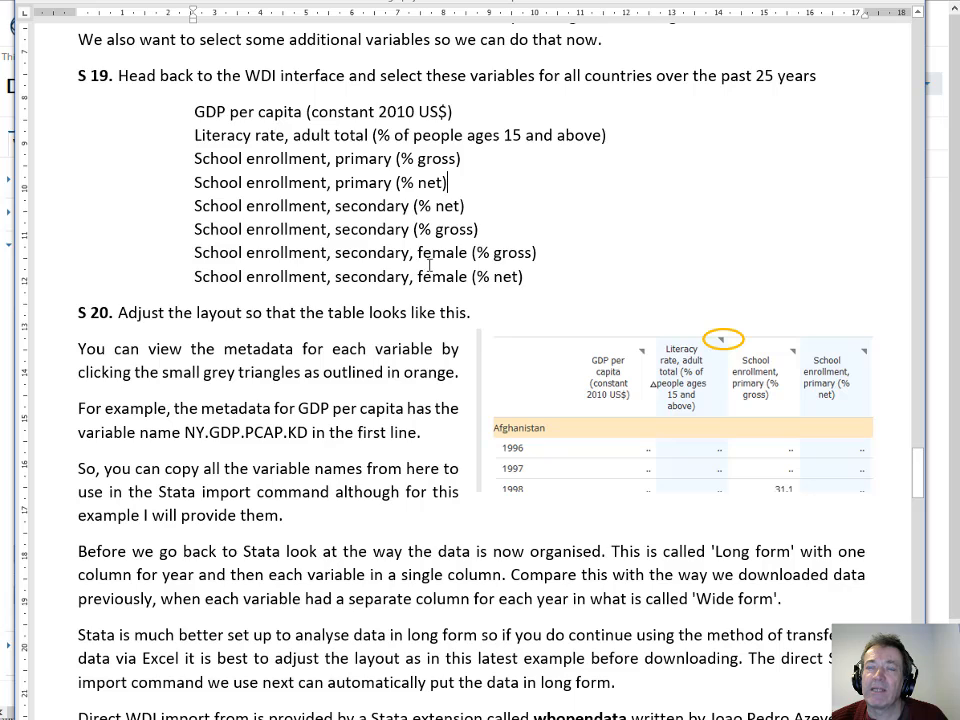
key("alt+Tab")
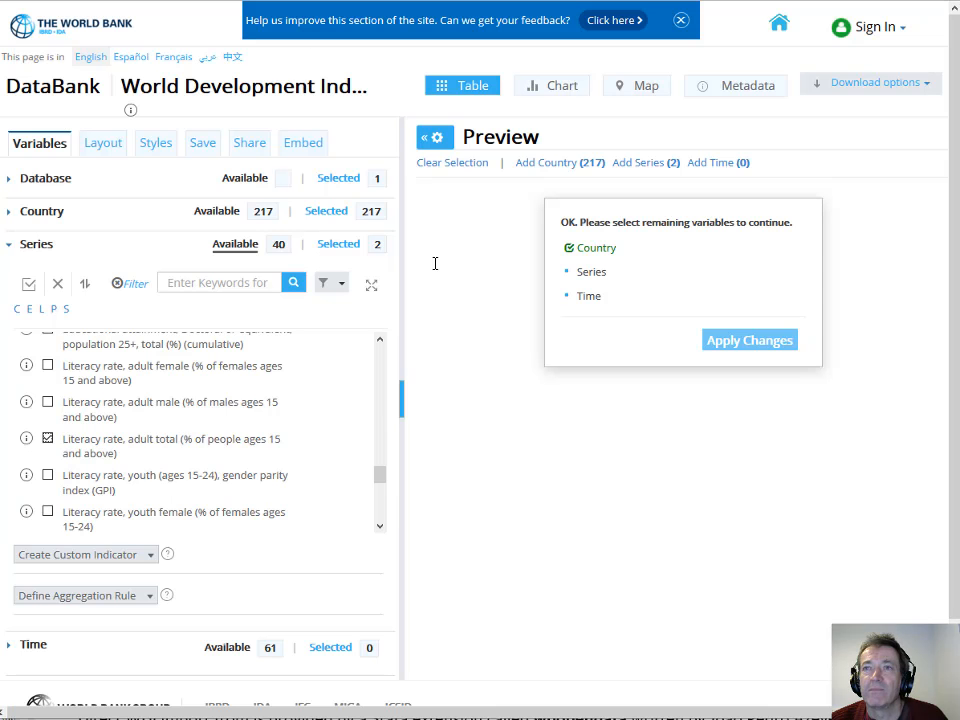
left_click(325, 287)
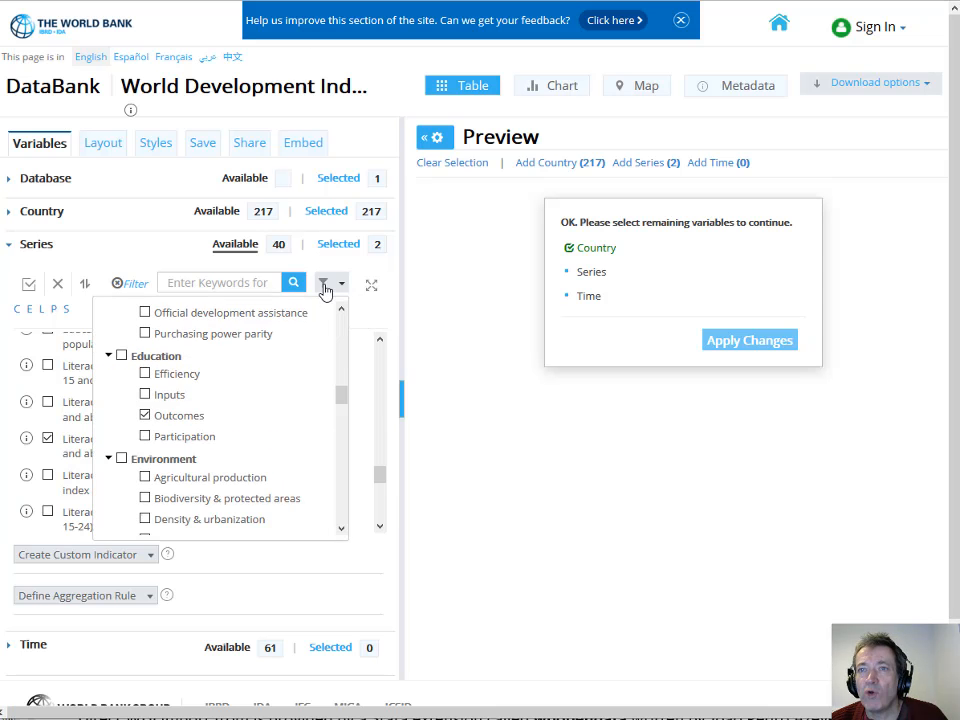
left_click(145, 437)
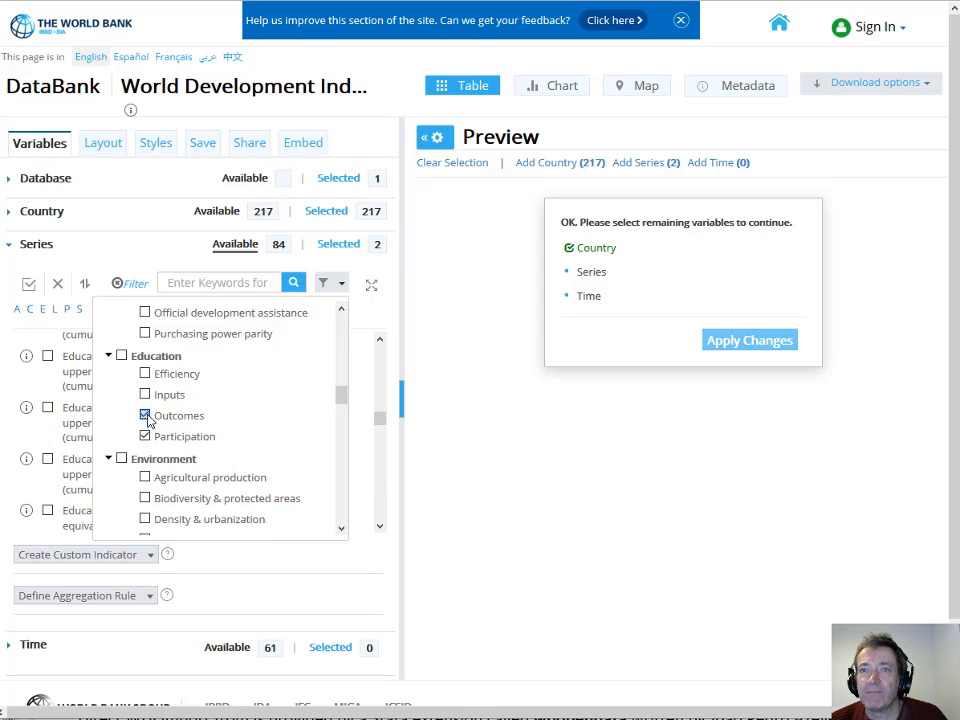
left_click(145, 415)
left_click(366, 438)
Select the School enrollment, primary (% gross) and School enrollment, primary (% net) series.
scroll(366, 438, "down", 1)
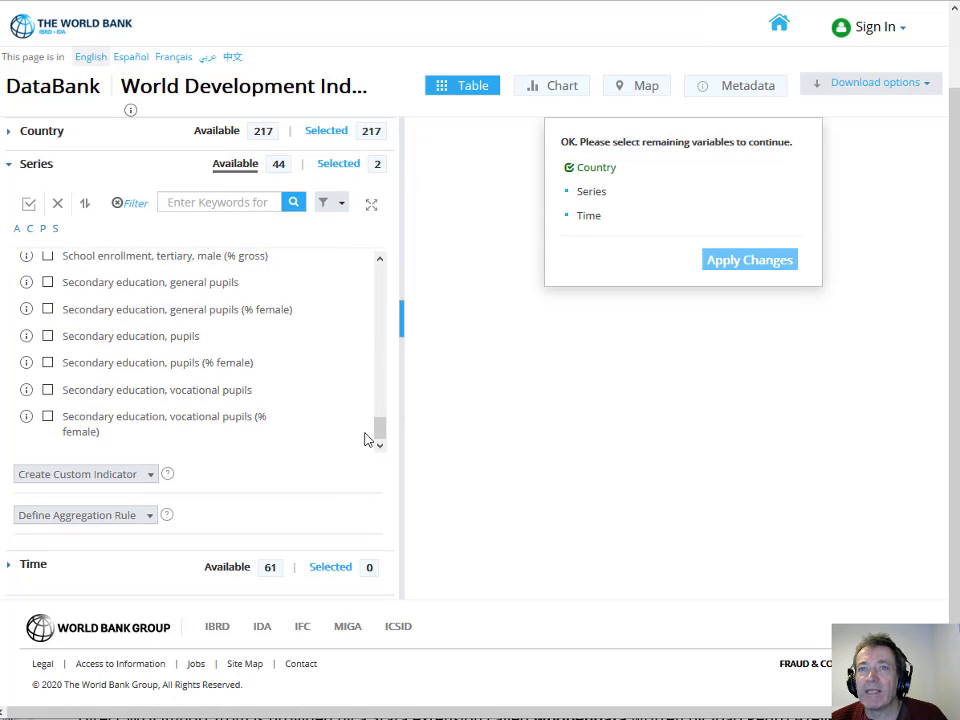
scroll(355, 371, "up", 5)
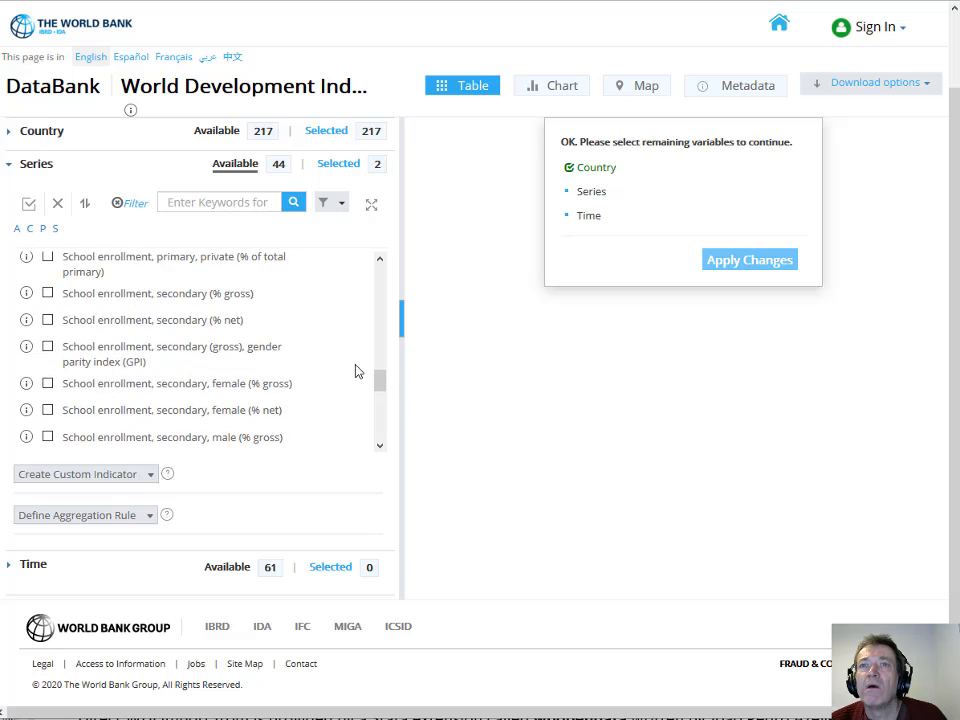
scroll(355, 371, "up", 2)
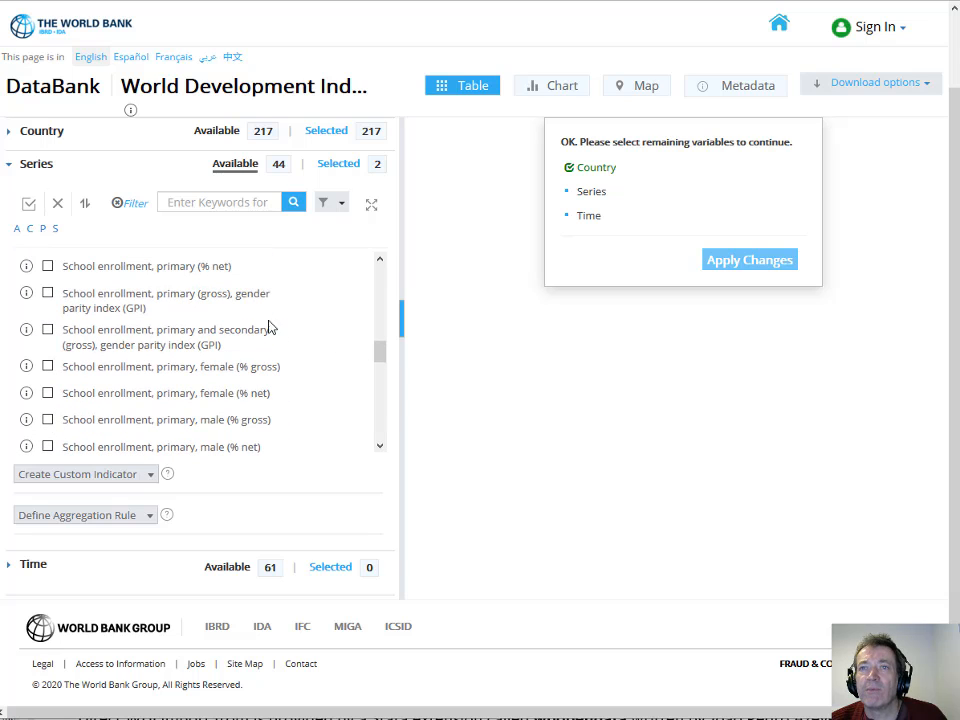
scroll(302, 366, "up", 2)
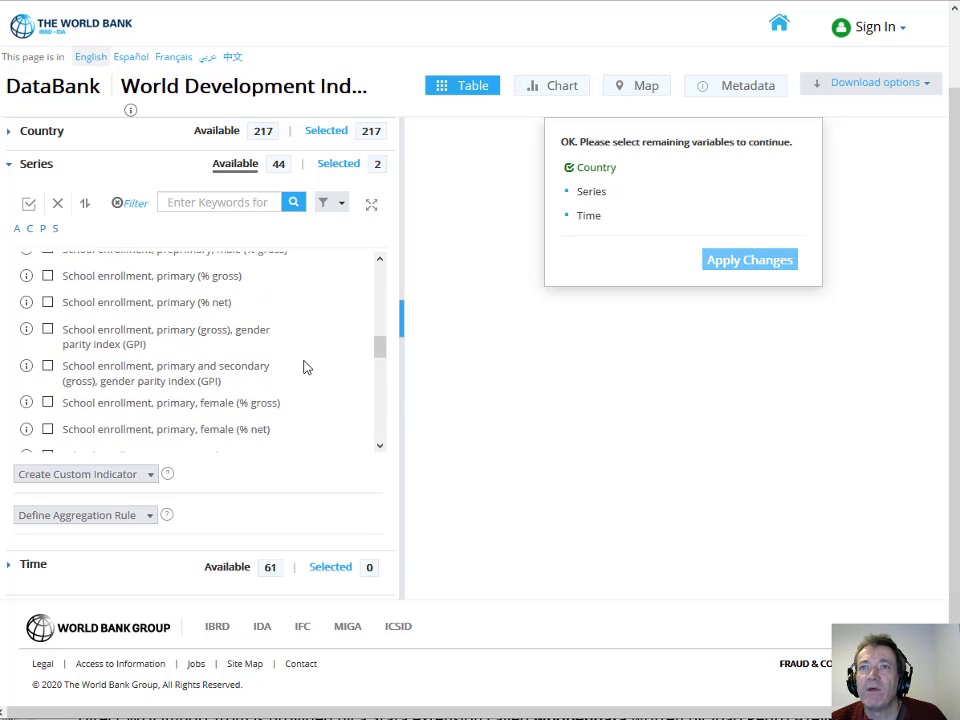
left_click(47, 311)
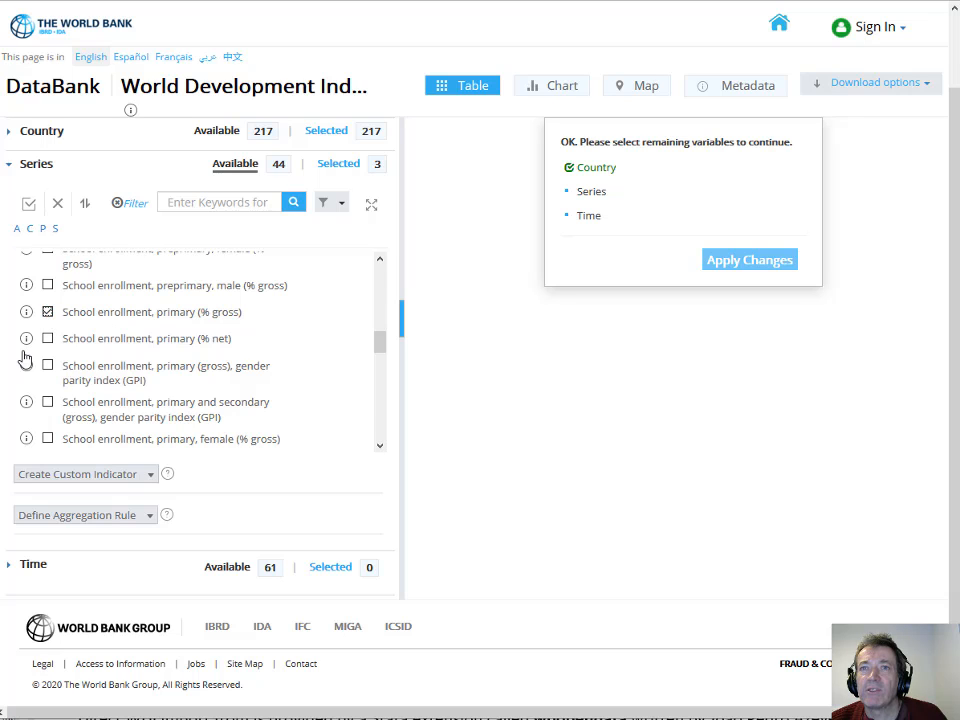
left_click(47, 338)
Select the School enrollment, secondary (% gross) and School enrollment, secondary (% net) series.
scroll(306, 360, "down", 5)
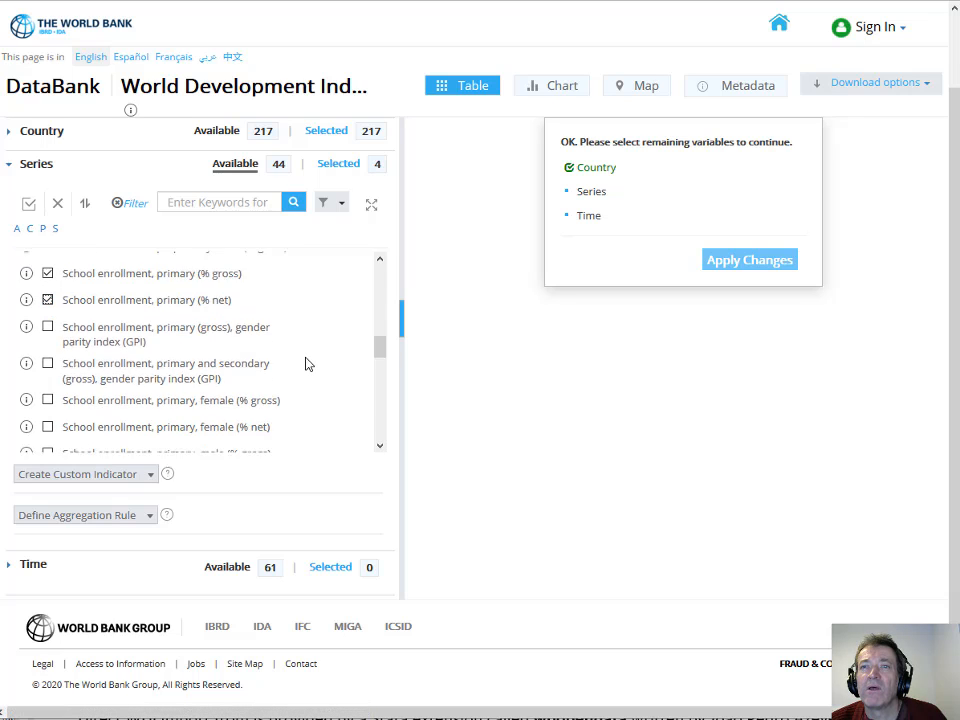
scroll(306, 365, "down", 1)
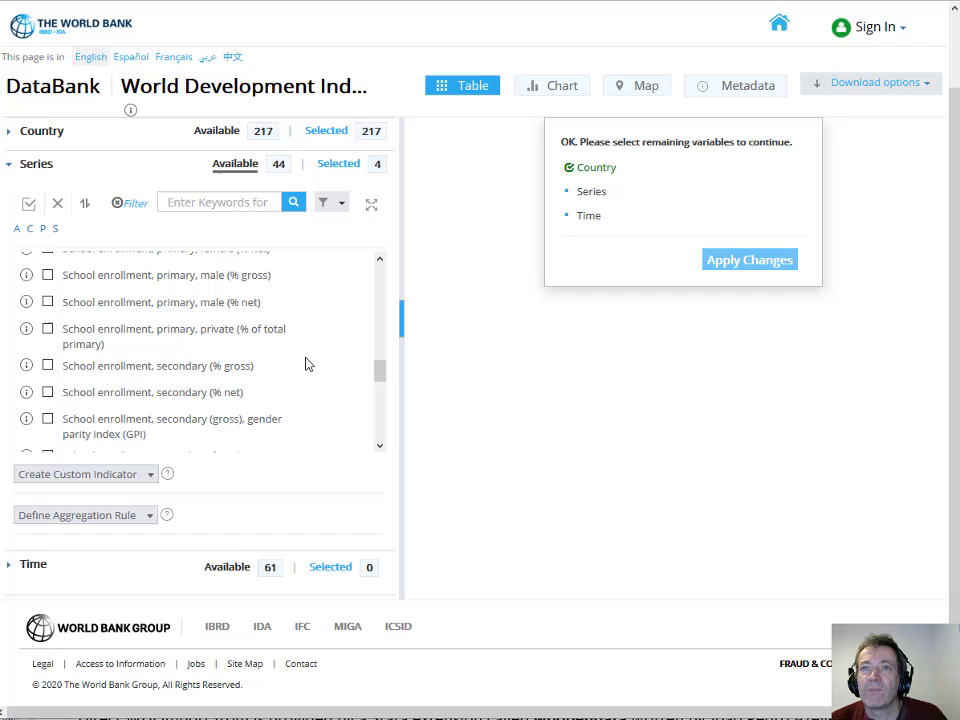
left_click(47, 365)
left_click(47, 392)
scroll(319, 403, "up", 2)
scroll(321, 404, "down", 2)
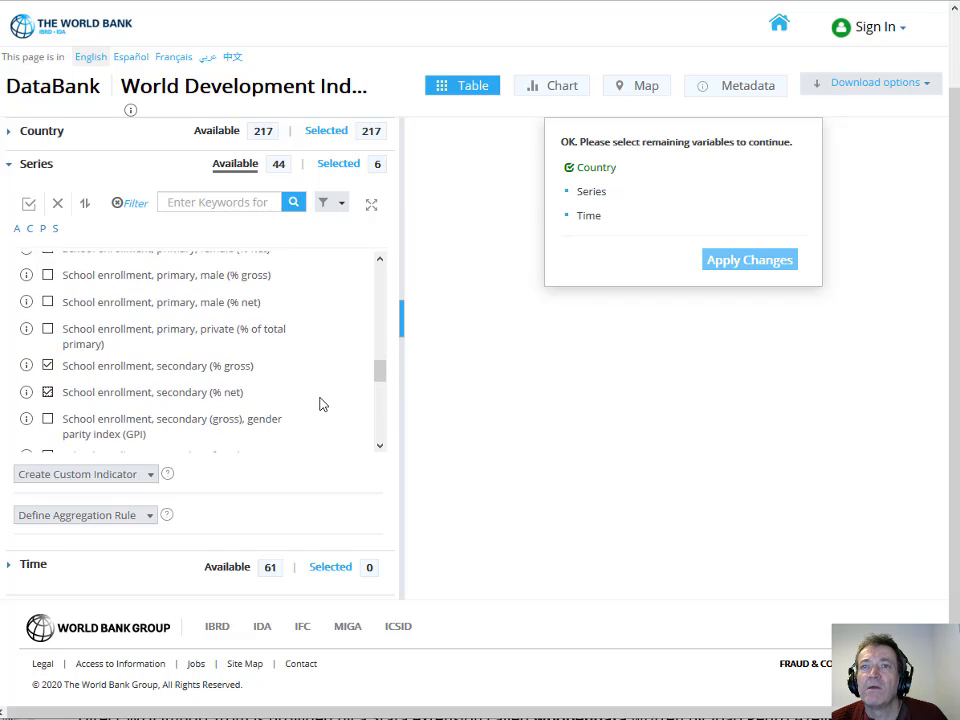
Select the secondary school enrollment series for females, both % gross and % net, and review the chosen enrollment series.
scroll(321, 402, "down", 3)
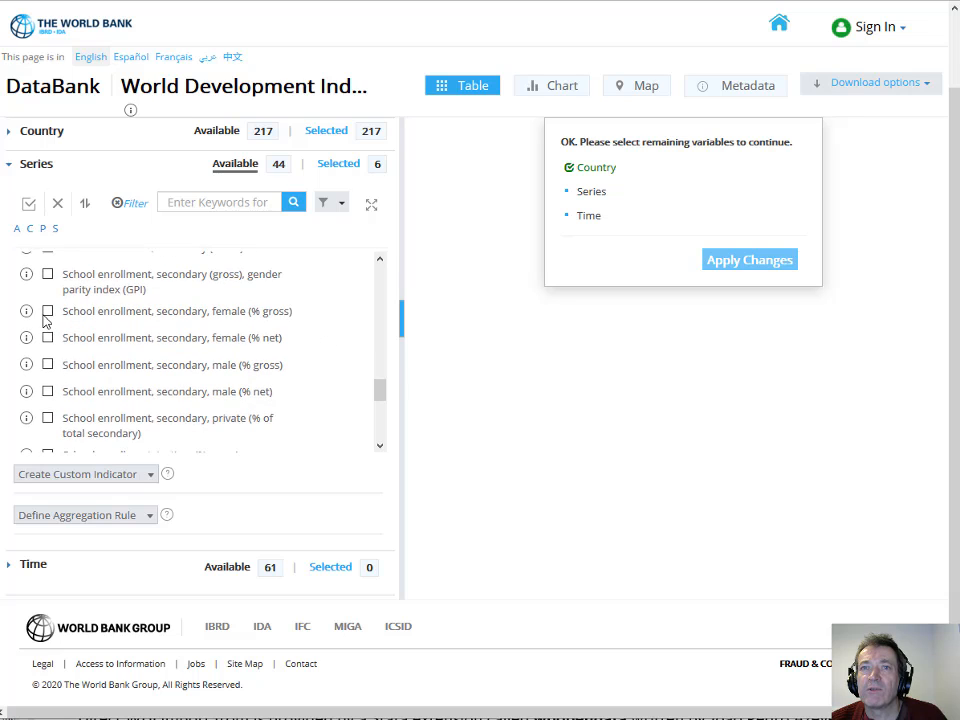
left_click(47, 311)
left_click(47, 338)
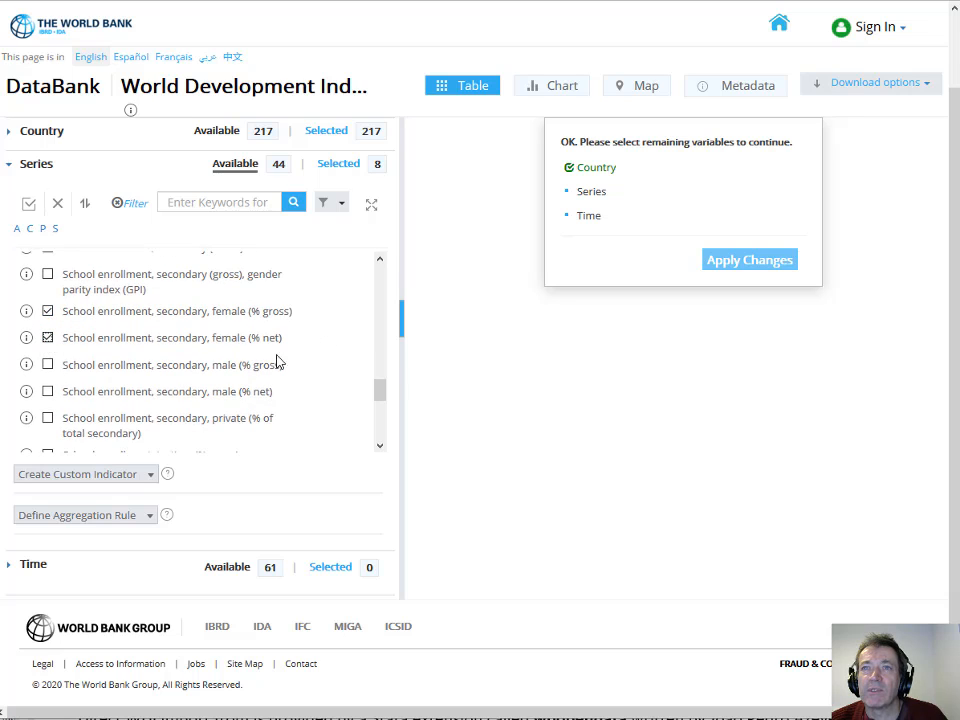
scroll(317, 373, "up", 3)
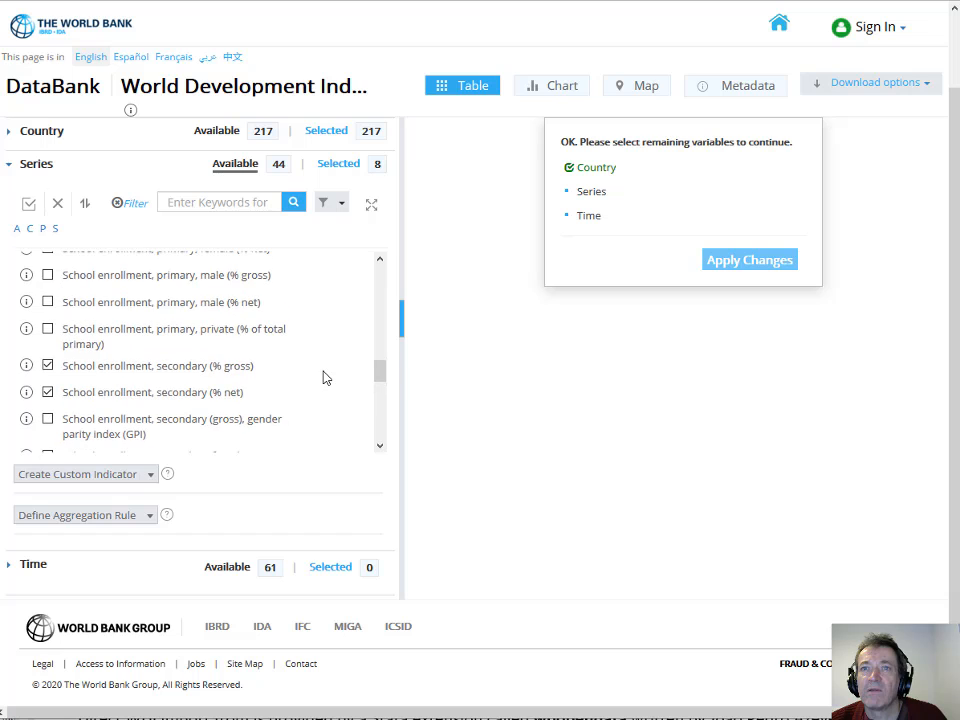
scroll(323, 377, "up", 5)
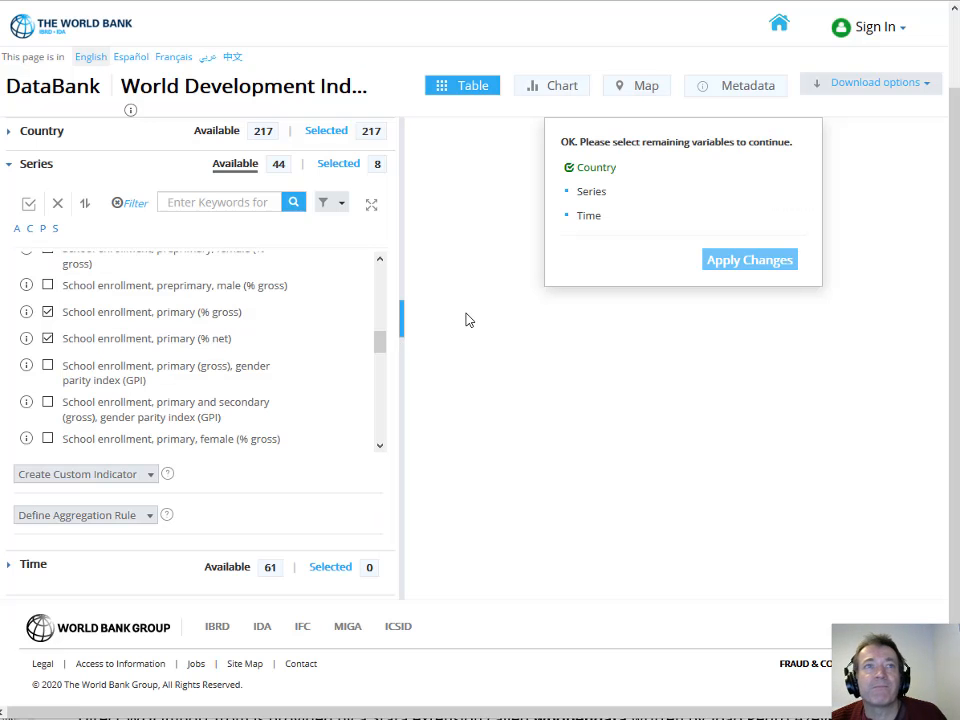
Recheck the variable list and read the S 20 layout instructions in the document, returning to DataBank.
key("alt+Tab")
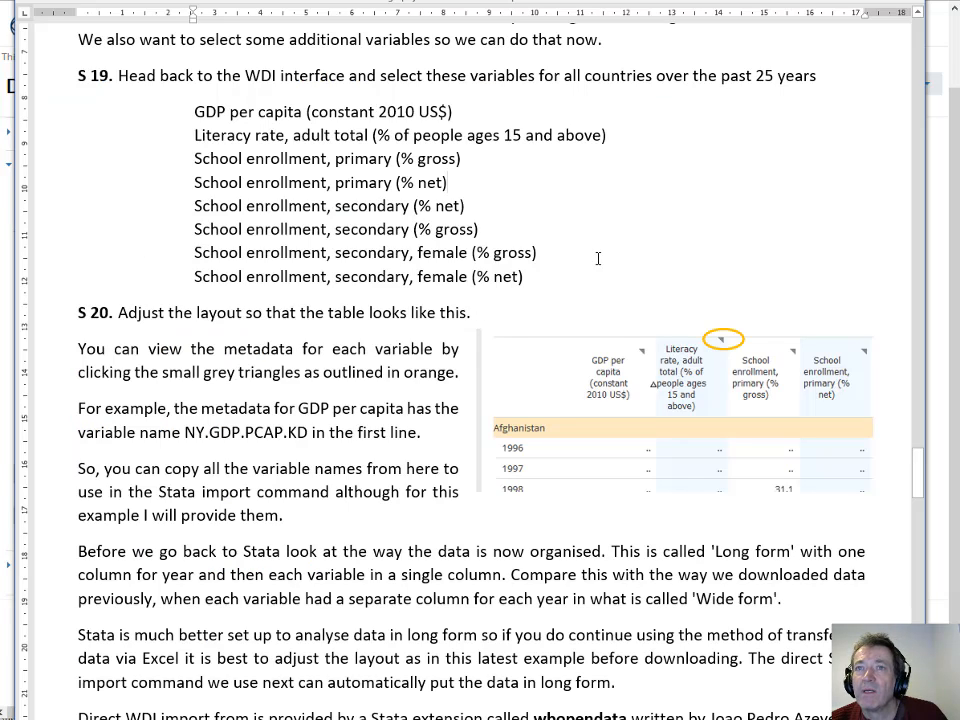
scroll(431, 302, "down", 1)
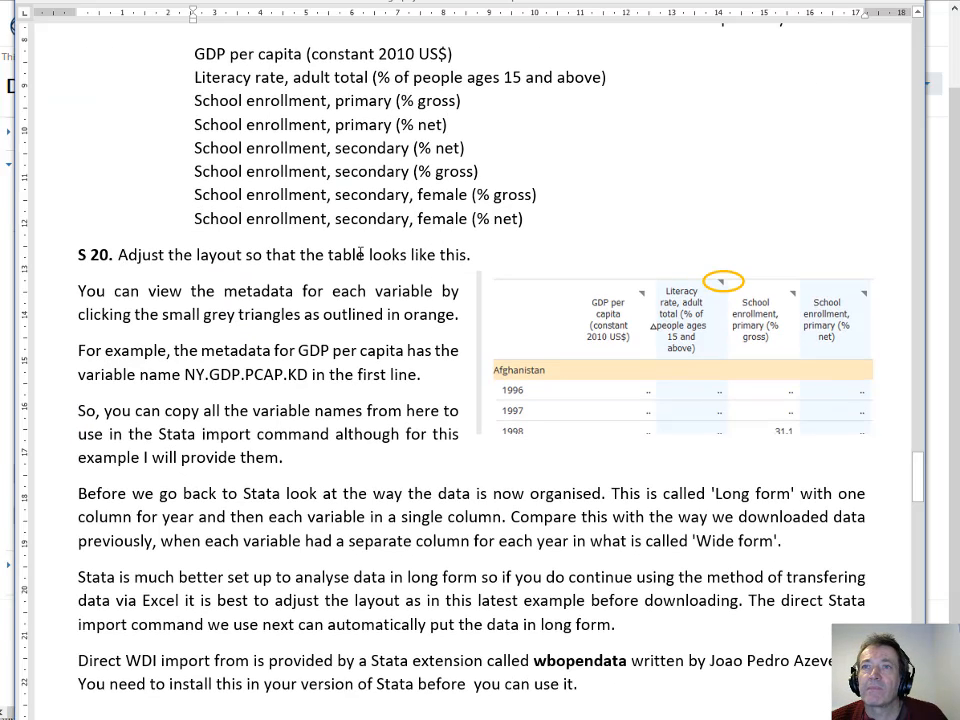
scroll(557, 250, "down", 2)
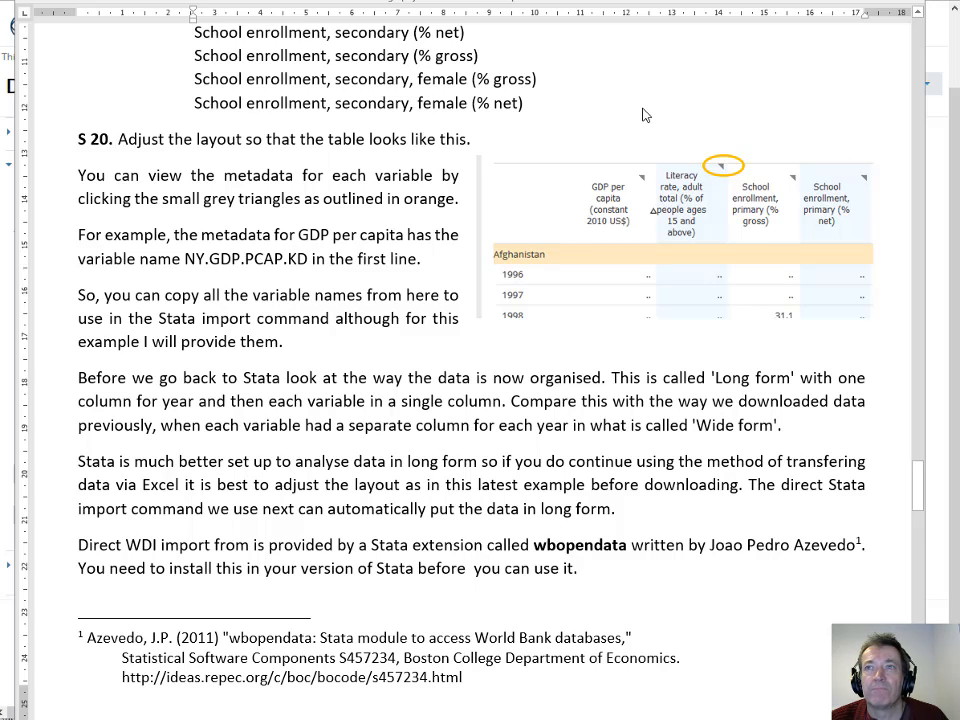
key("alt+Tab")
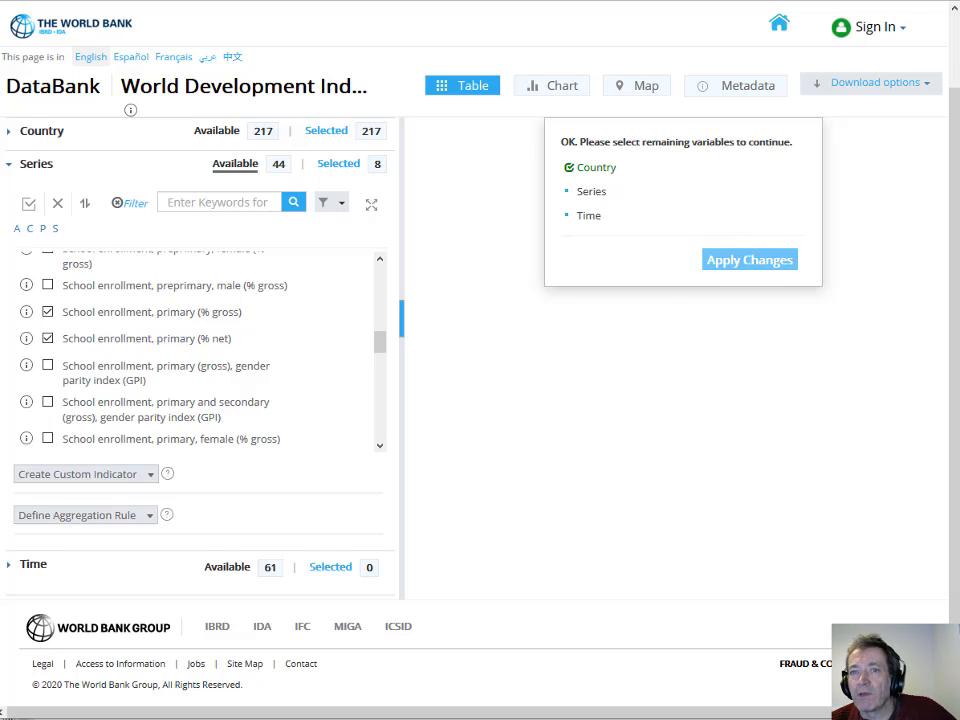
Select the years 2018, 2017 and 2016 for the Time dimension and apply the changes to the report.
left_click(8, 565)
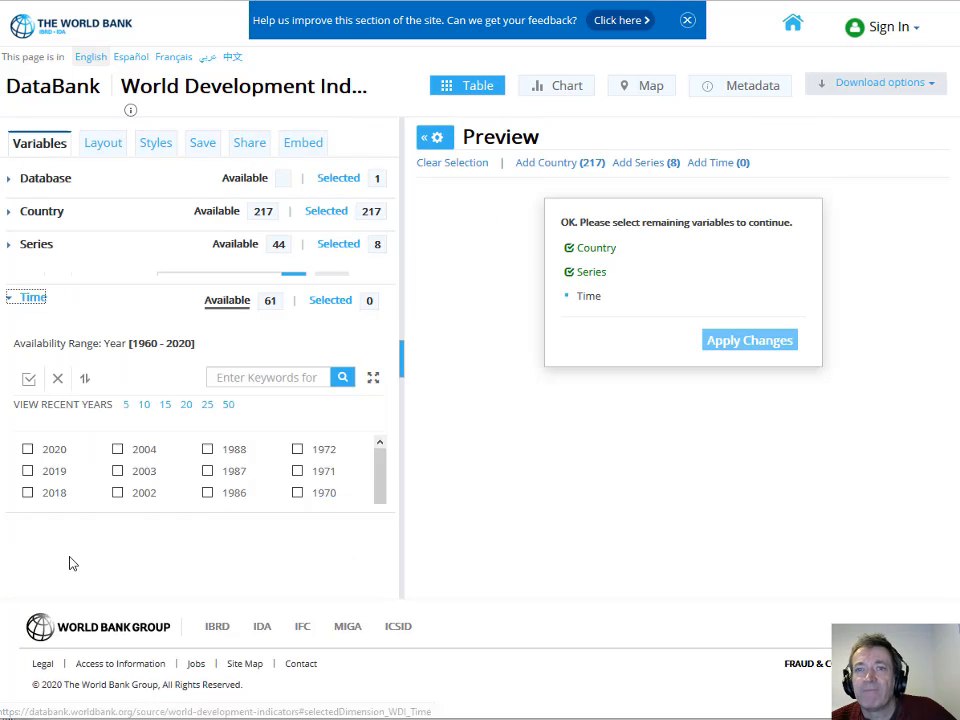
scroll(71, 562, "down", 3)
scroll(51, 460, "up", 3)
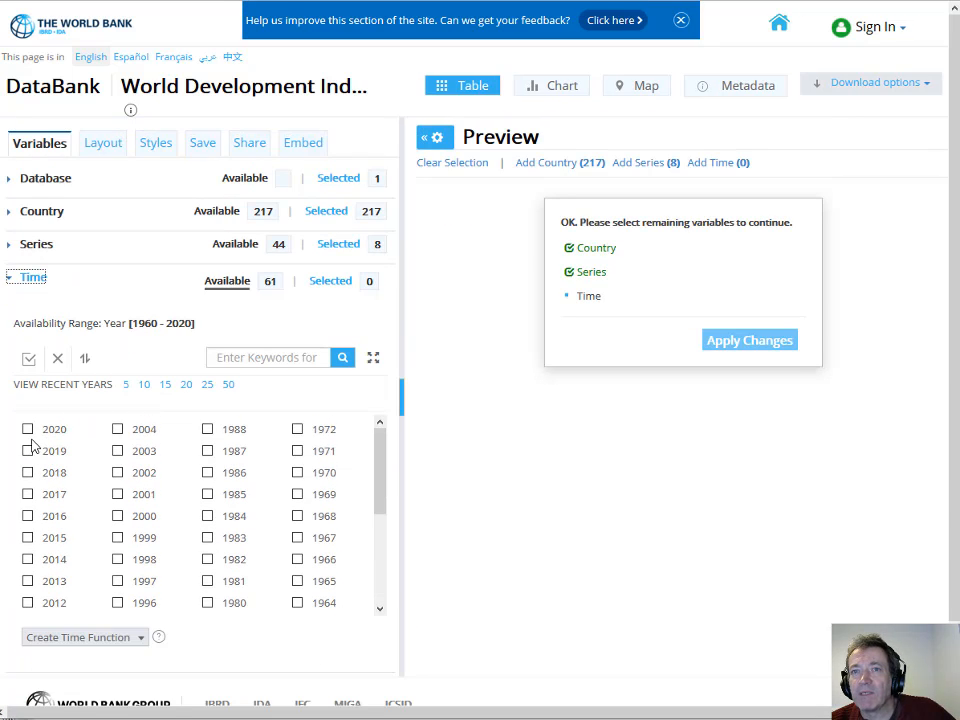
left_click(27, 473)
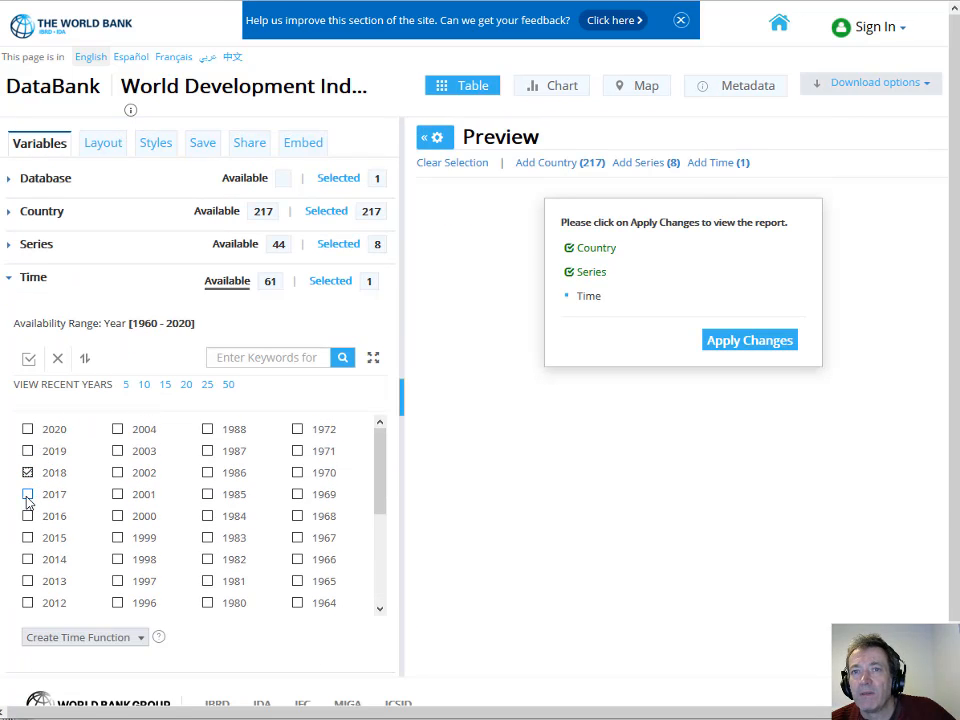
left_click(27, 494)
left_click(27, 516)
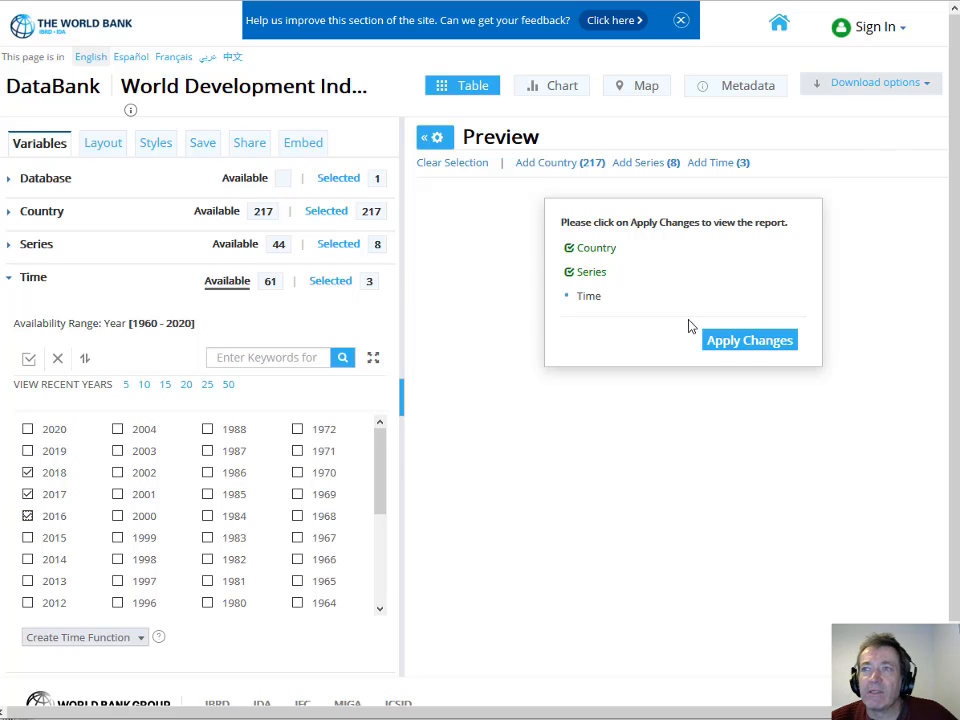
left_click(737, 348)
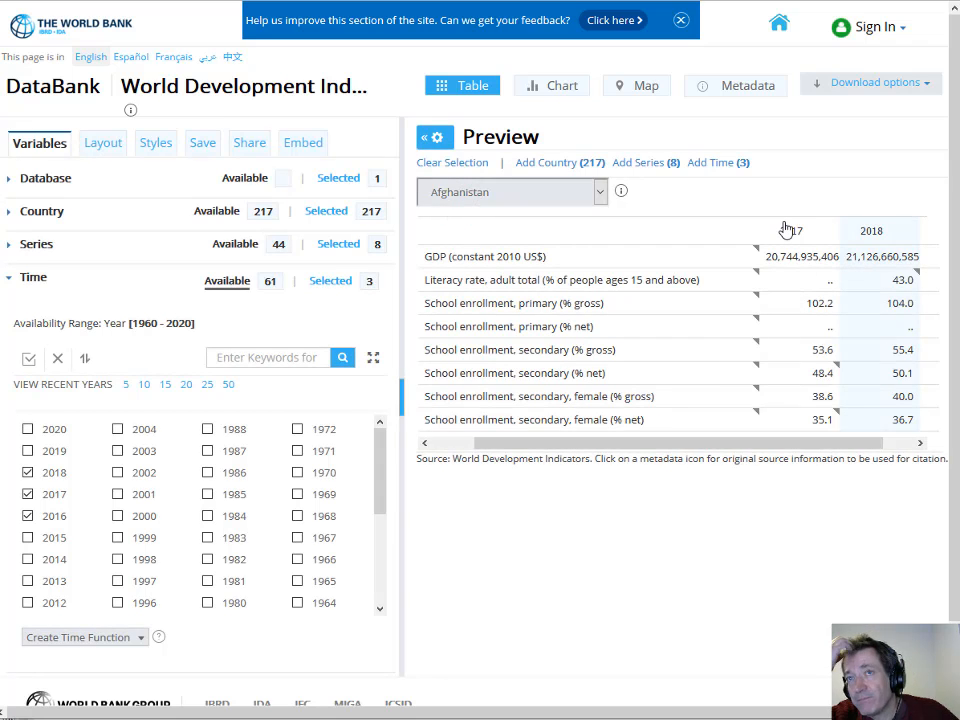
Check the target table in the instructions, move Series to first place in the layout orientation and set it to Column.
left_click(114, 146)
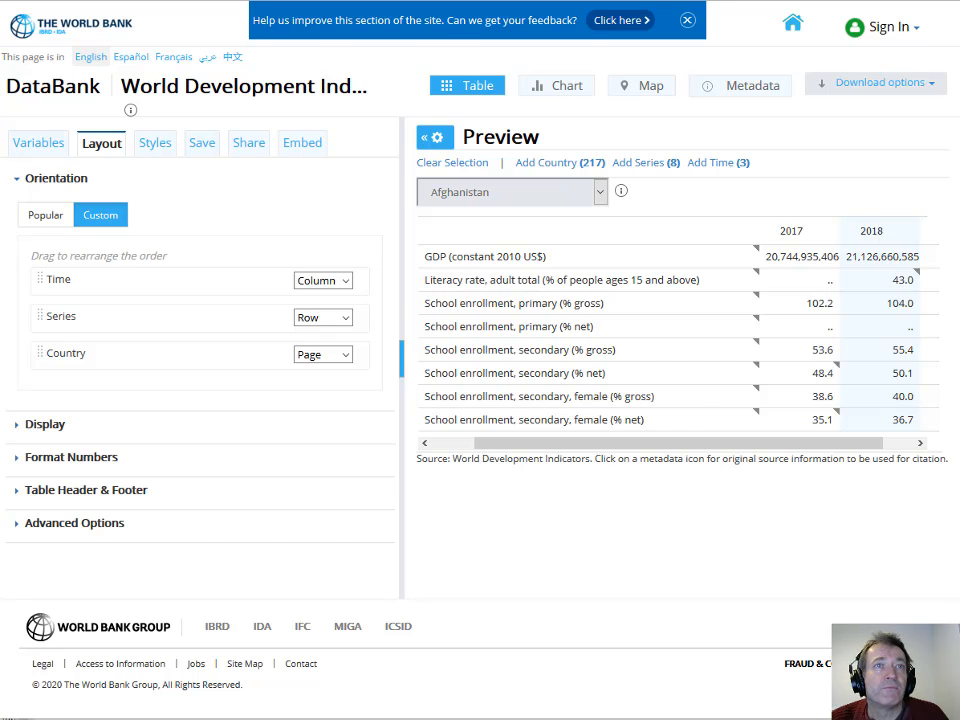
left_click(718, 710)
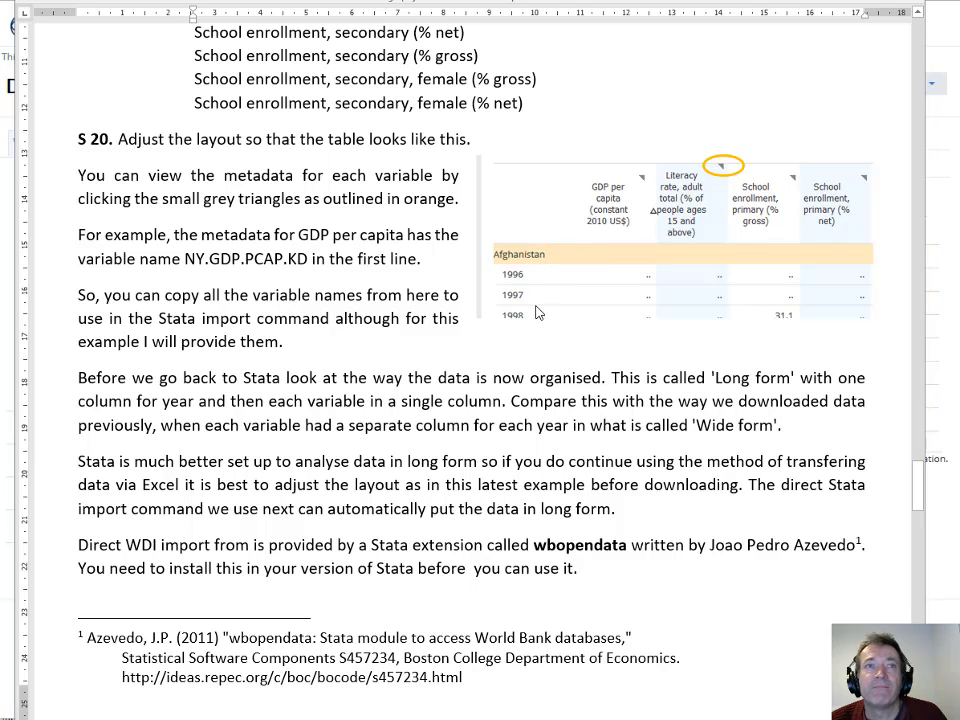
key("alt+Tab")
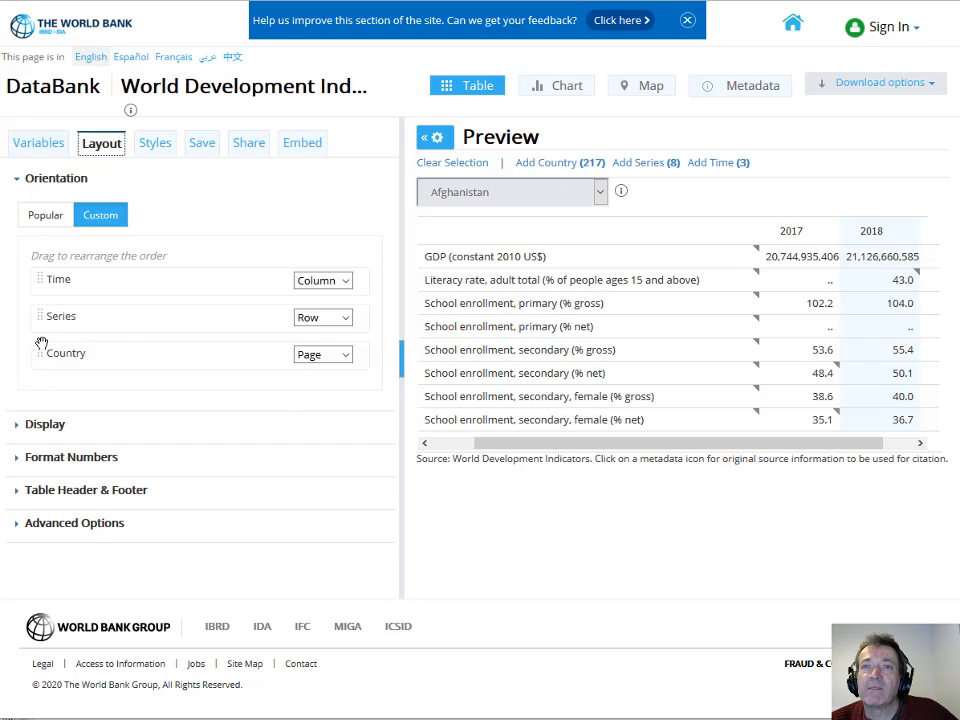
left_click_drag(37, 318, 38, 268)
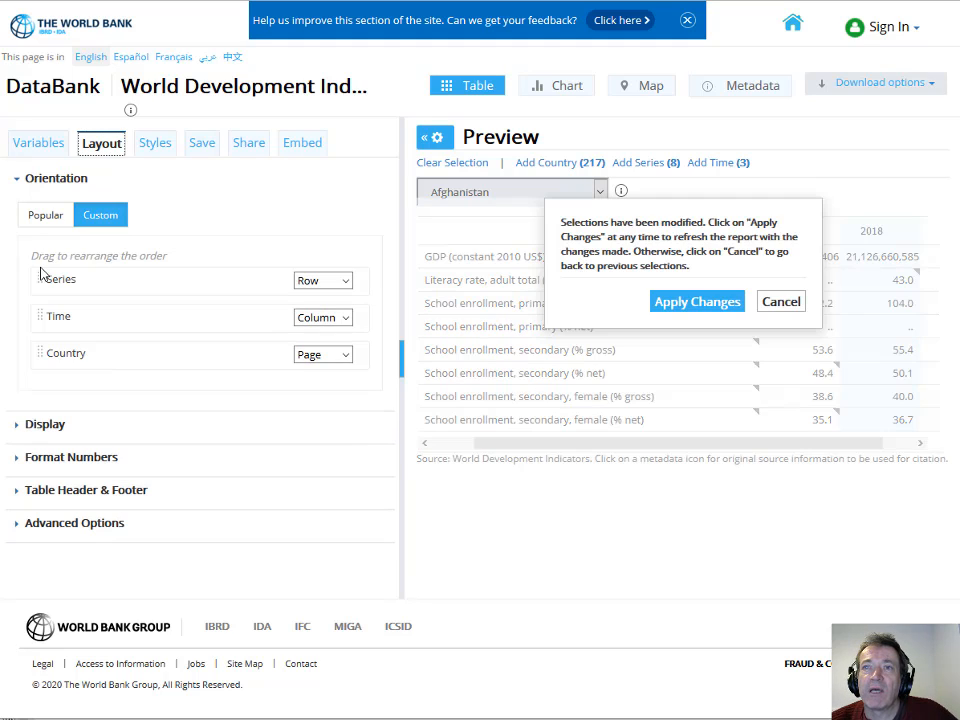
left_click(347, 283)
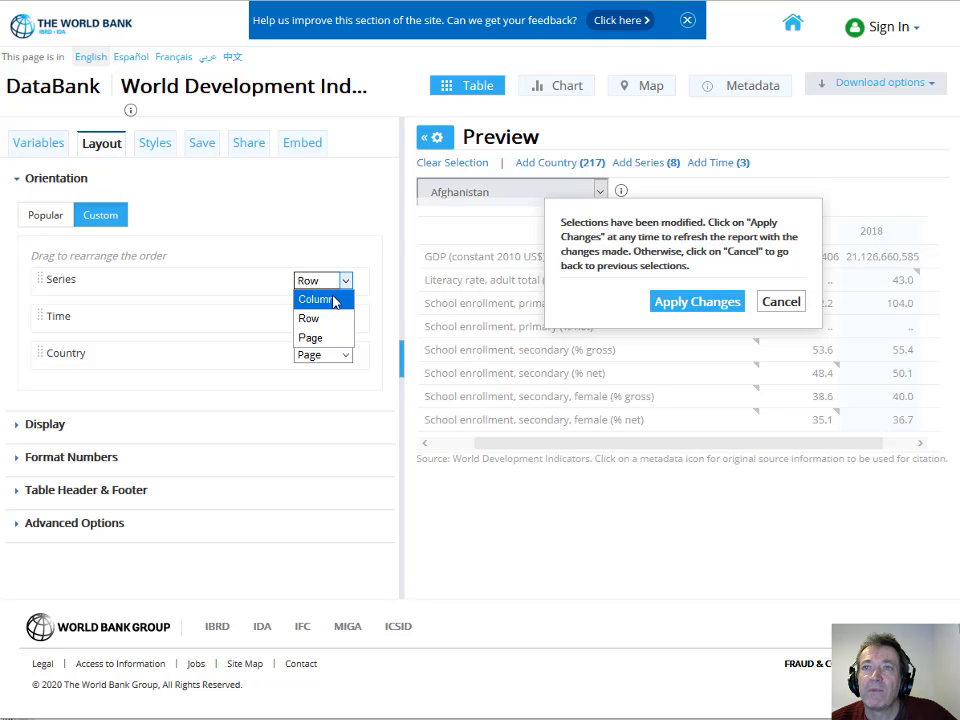
left_click(325, 299)
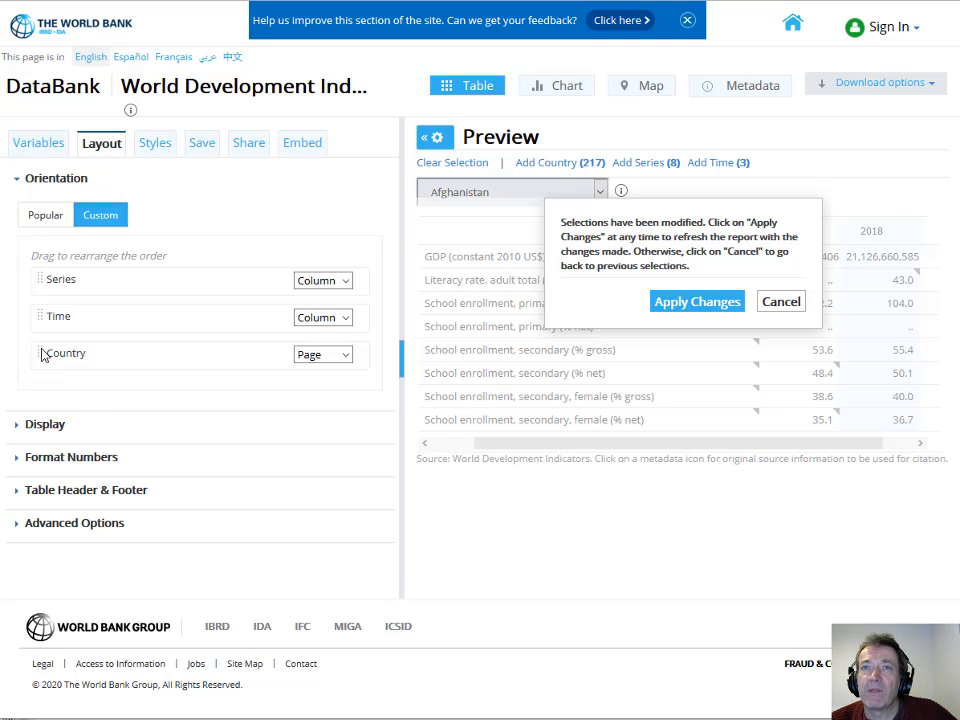
Move Country above Time in the layout orientation, set both to Row and apply the changes.
left_click_drag(43, 354, 44, 316)
left_click(341, 317)
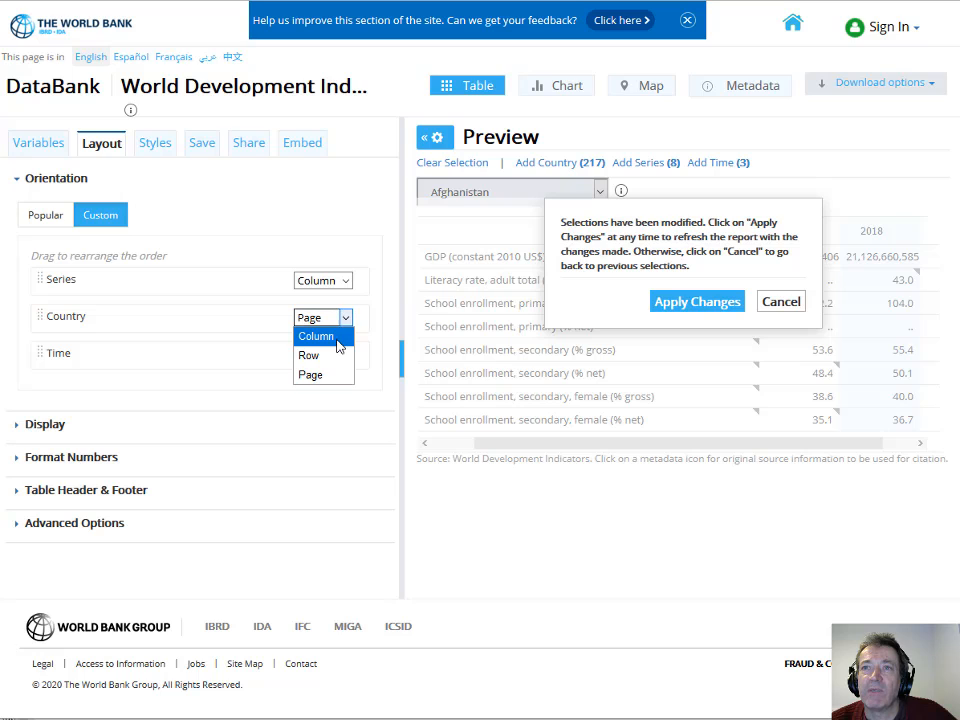
left_click(318, 356)
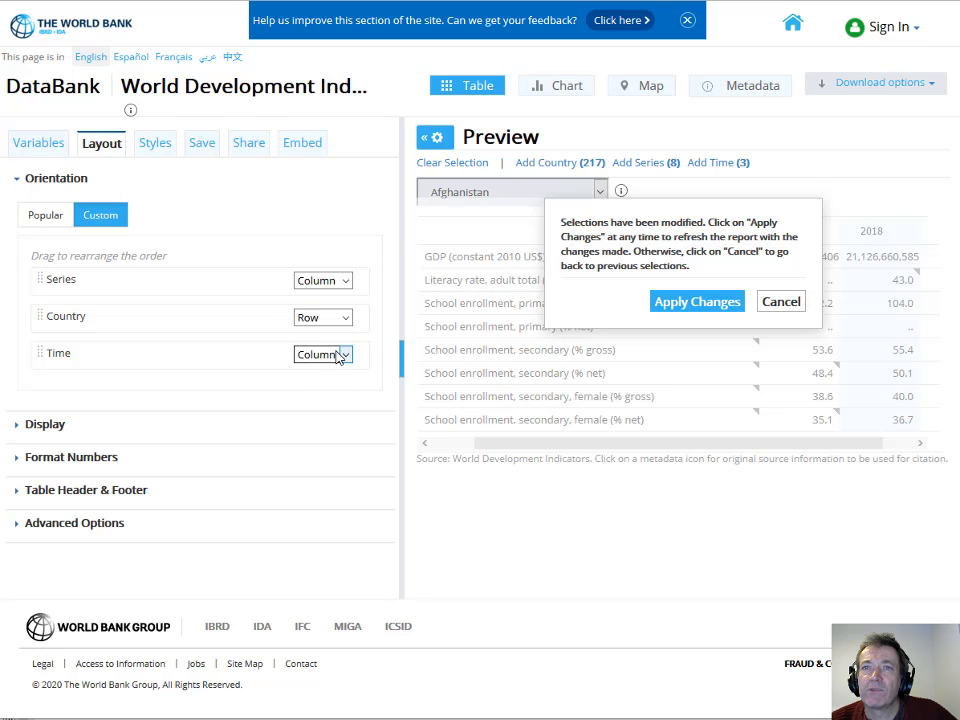
left_click(345, 355)
left_click(337, 392)
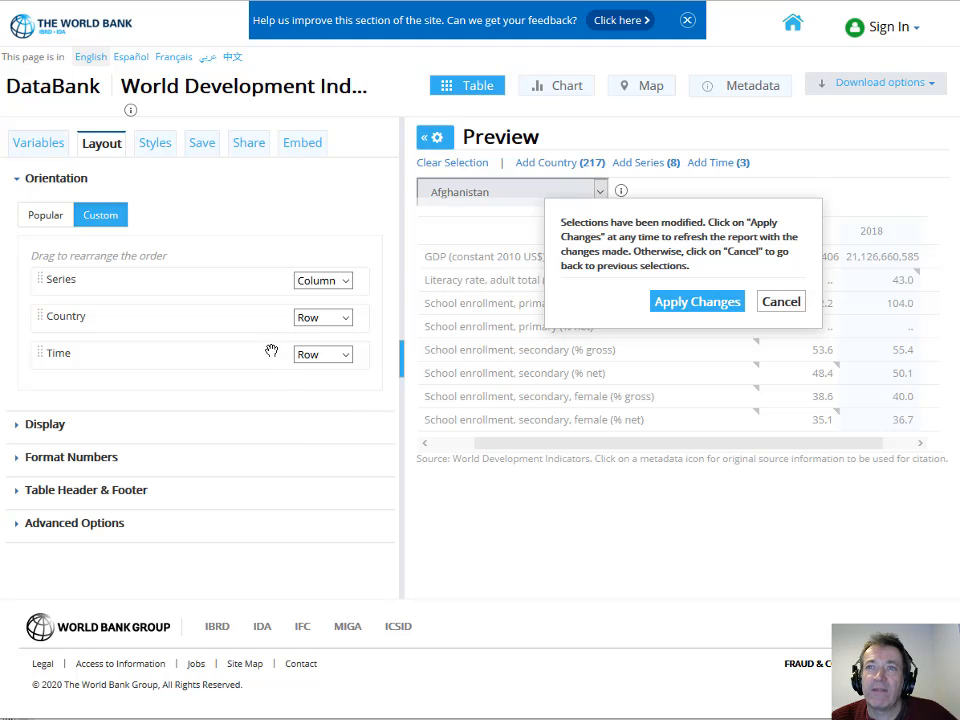
left_click(690, 302)
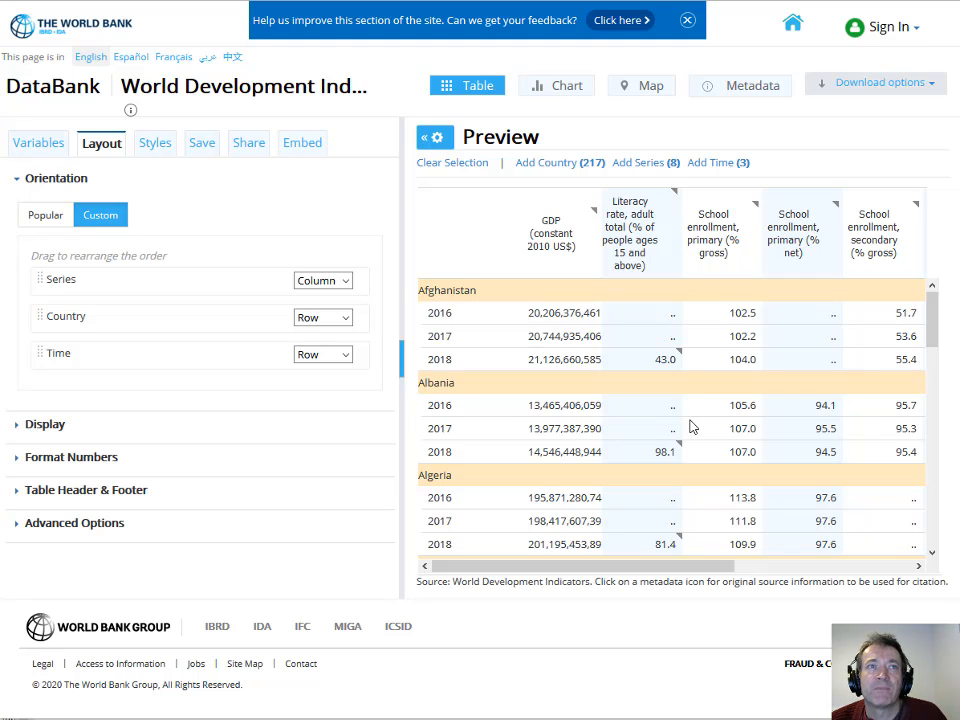
View the metadata of the GDP (constant 2010 US$) series, highlight its indicator code, and review the remaining enrollment columns in the preview.
key("alt+Tab")
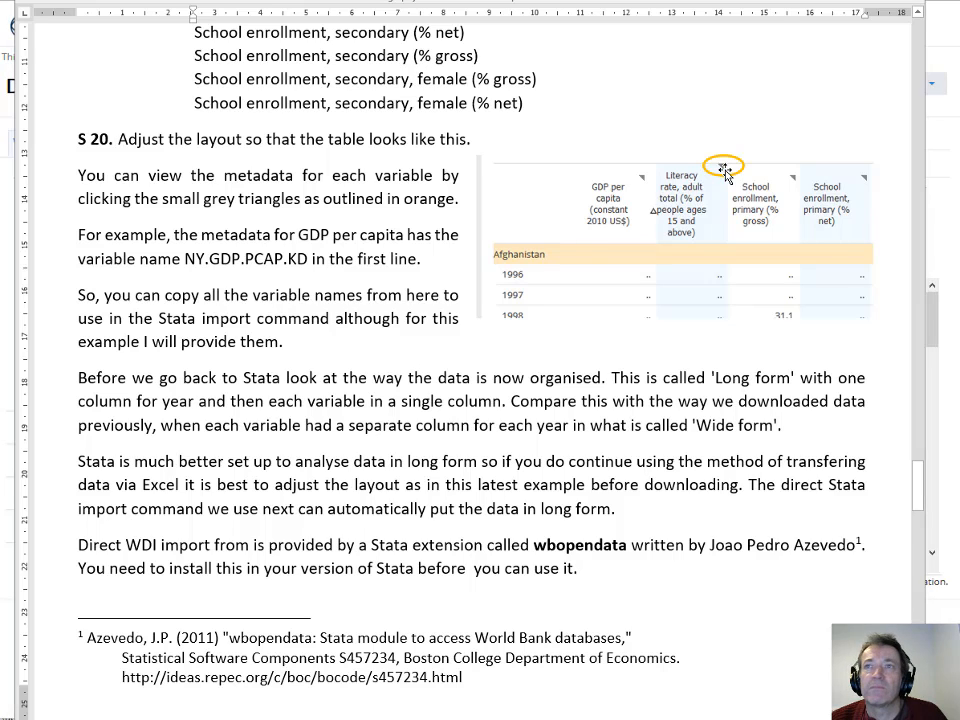
key("alt+Tab")
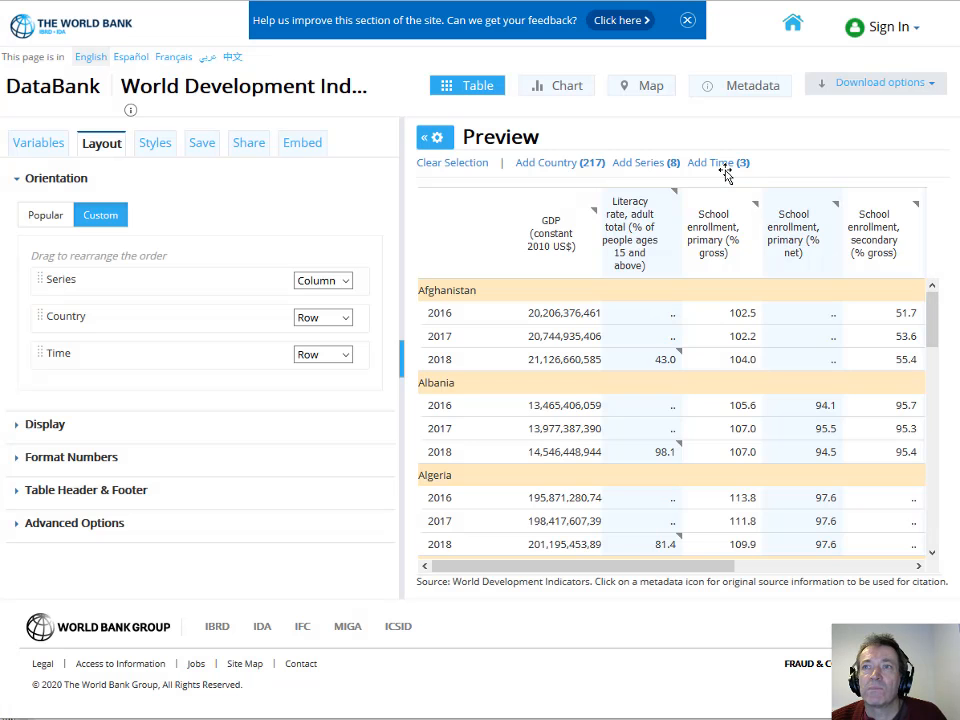
left_click(595, 215)
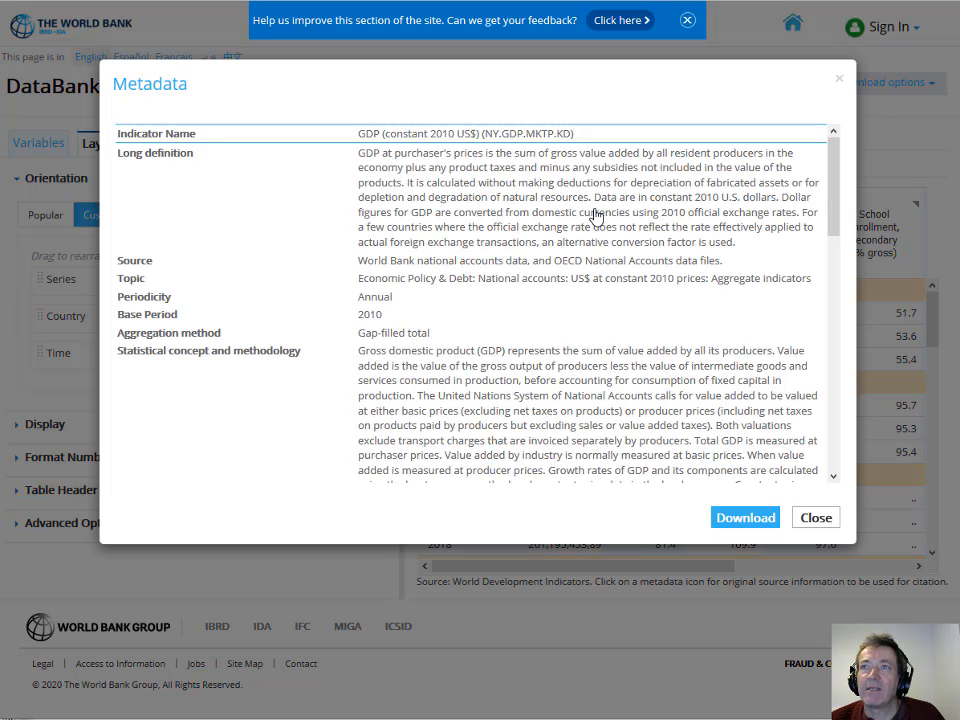
left_click_drag(572, 133, 483, 133)
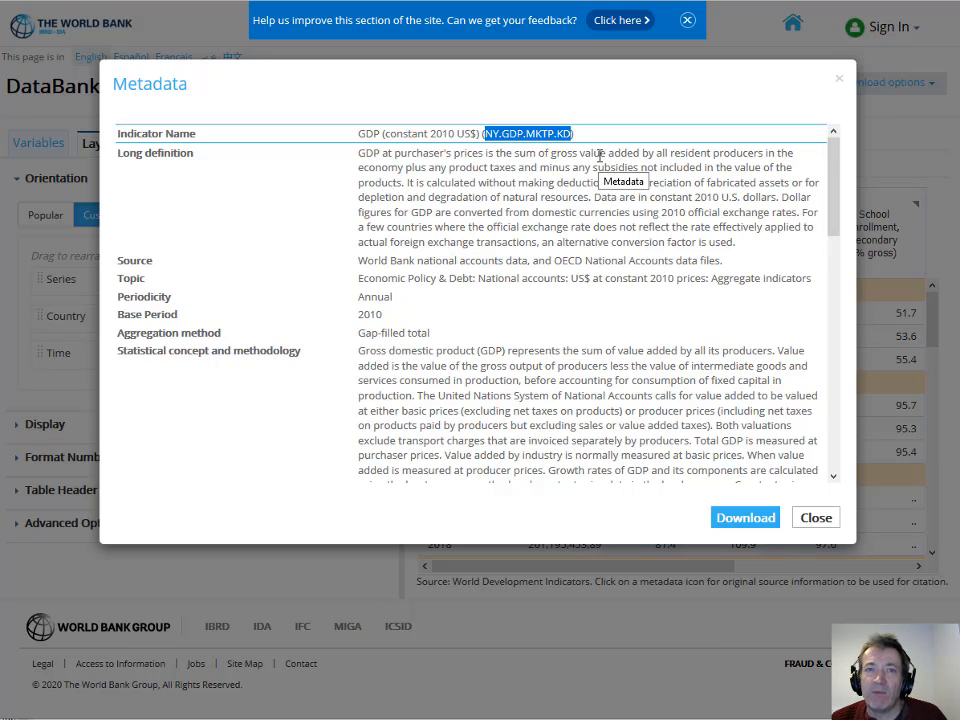
left_click(813, 522)
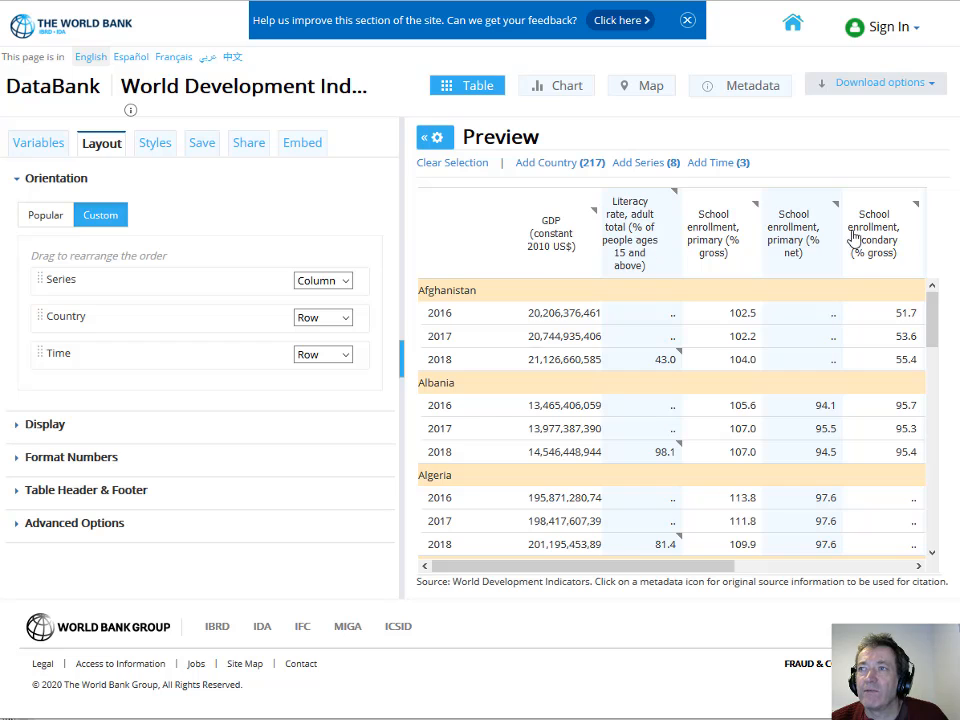
left_click_drag(704, 567, 889, 573)
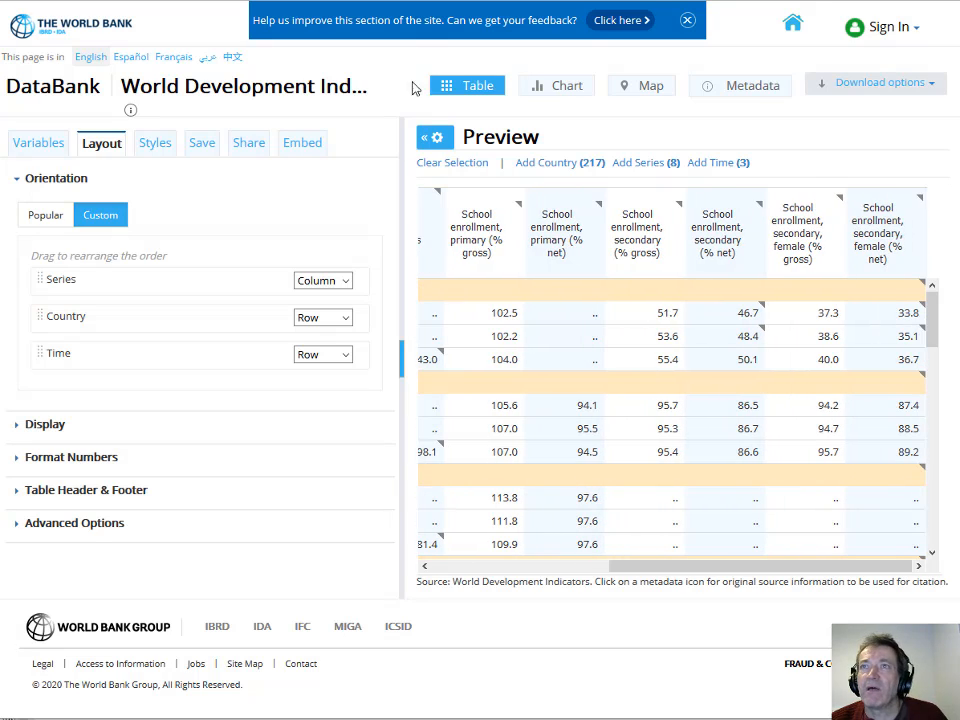
Read the instructions document's notes on long form versus wide form data and the wbopendata extension for Stata.
key("alt+Tab")
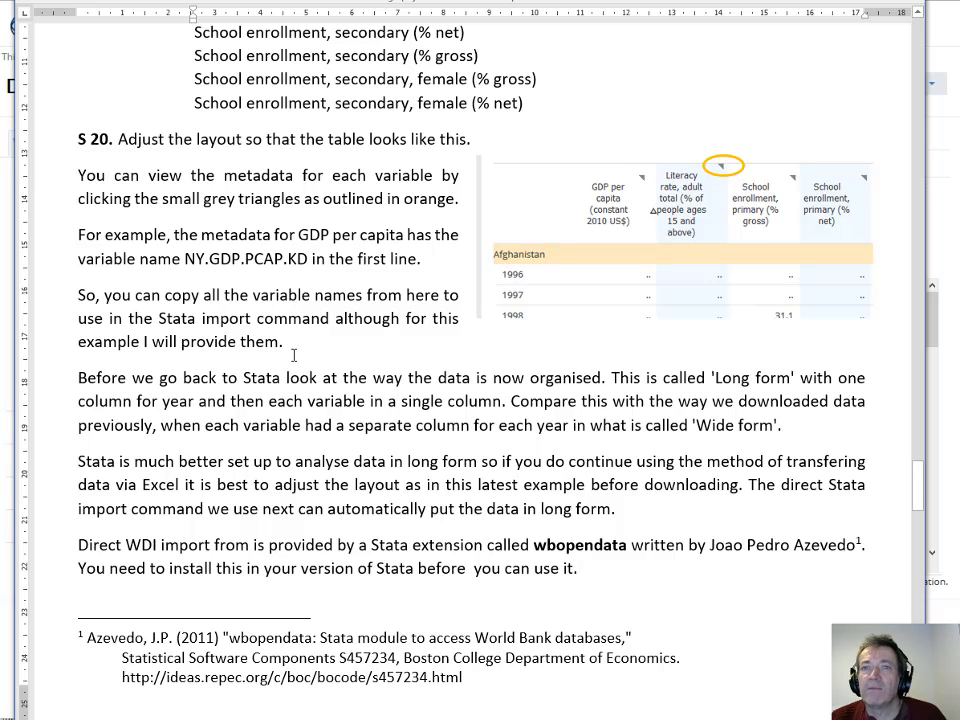
scroll(293, 355, "down", 1)
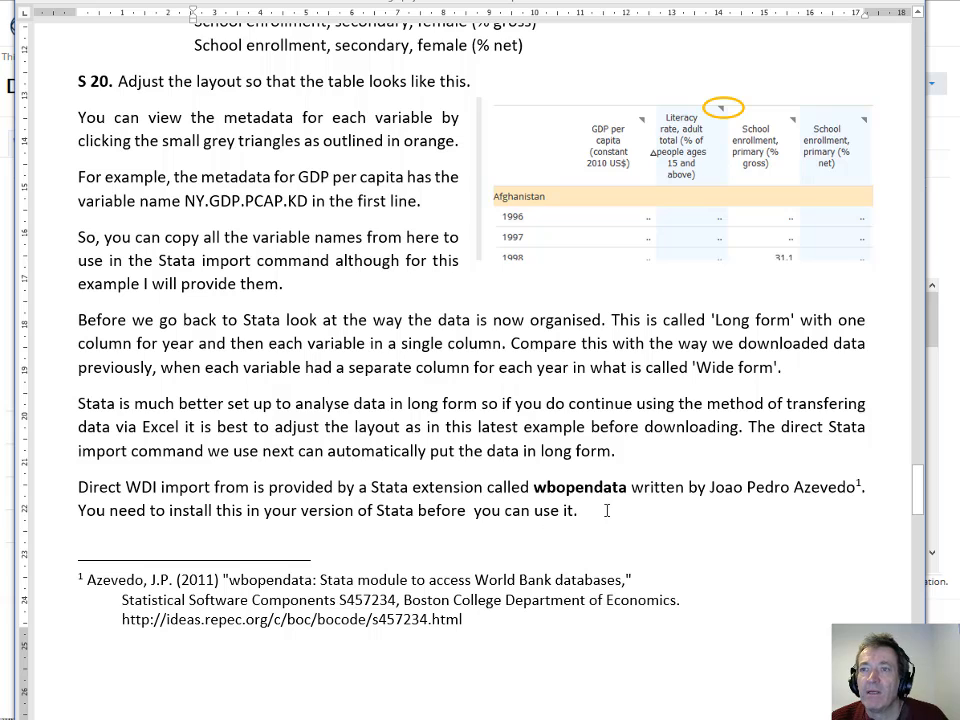
scroll(612, 500, "down", 1)
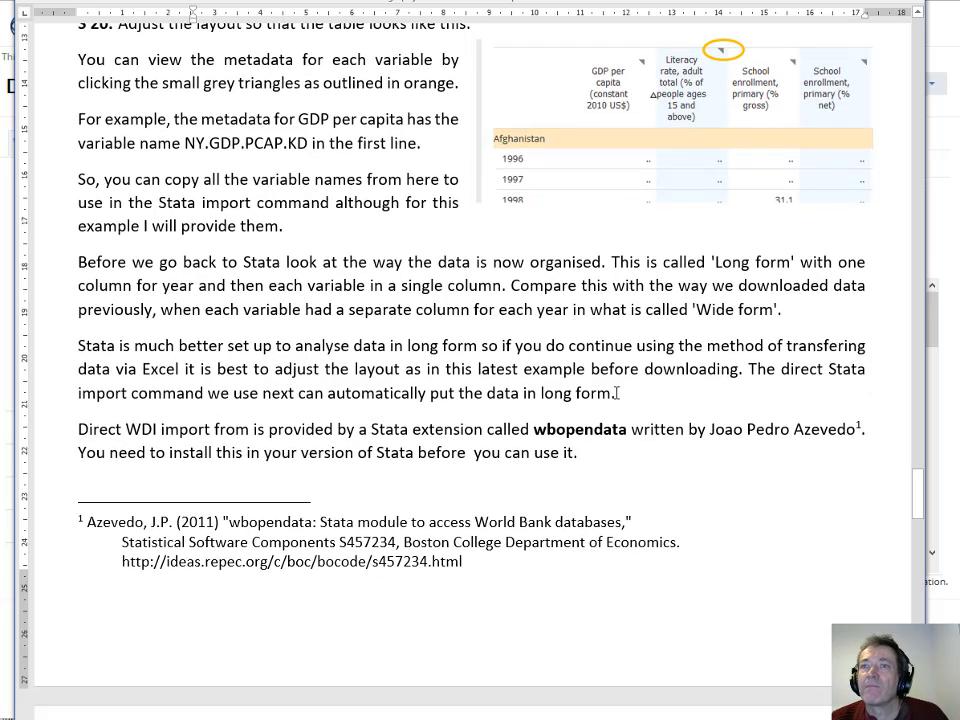
scroll(617, 393, "down", 1)
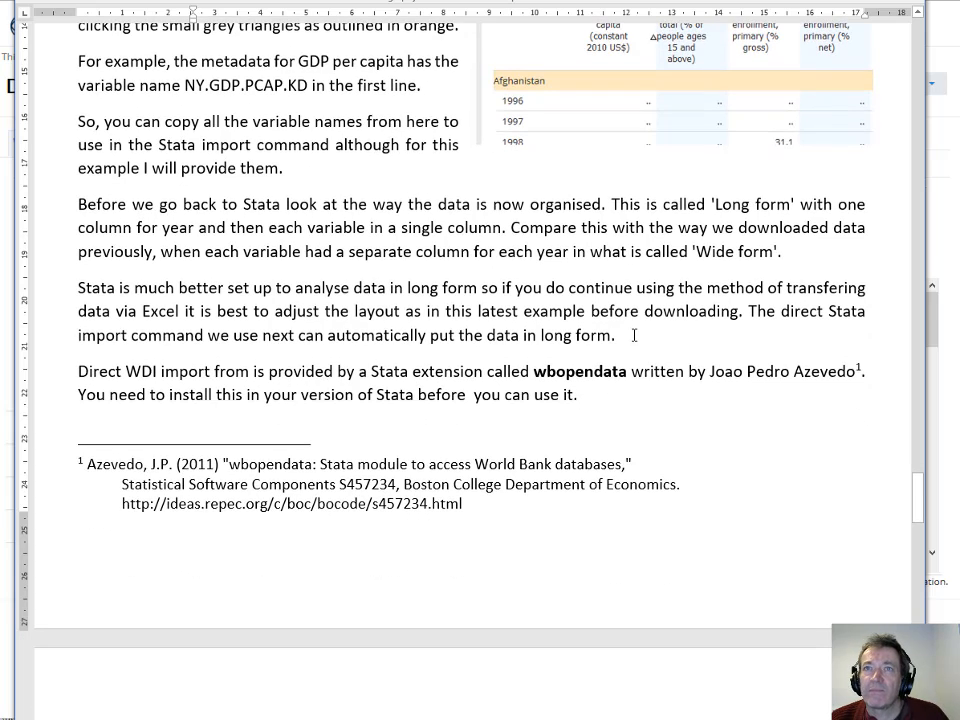
scroll(634, 335, "up", 3)
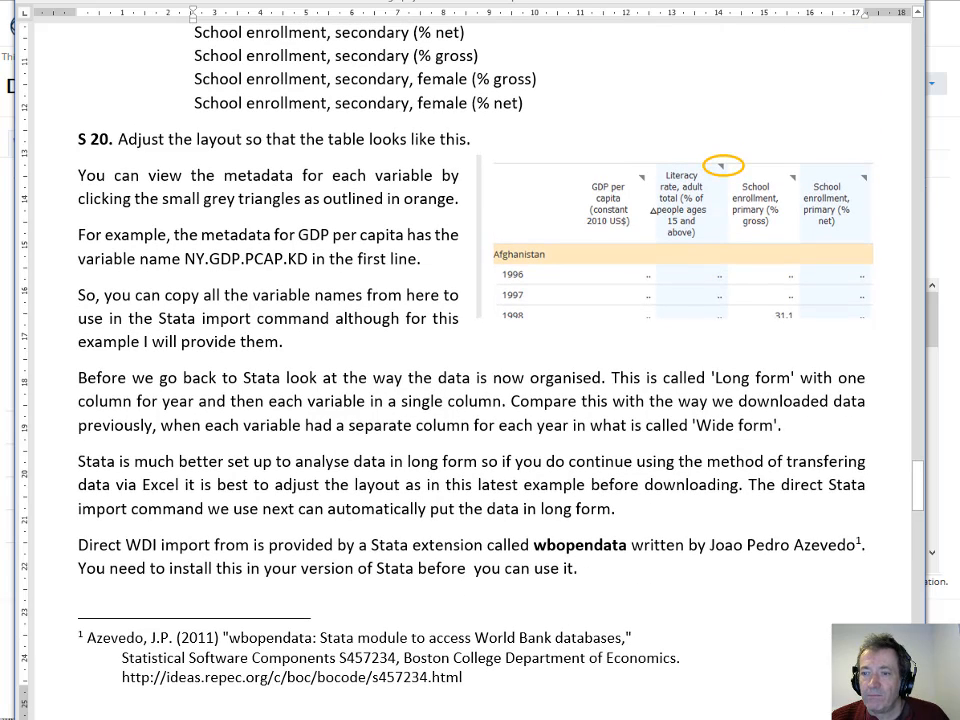